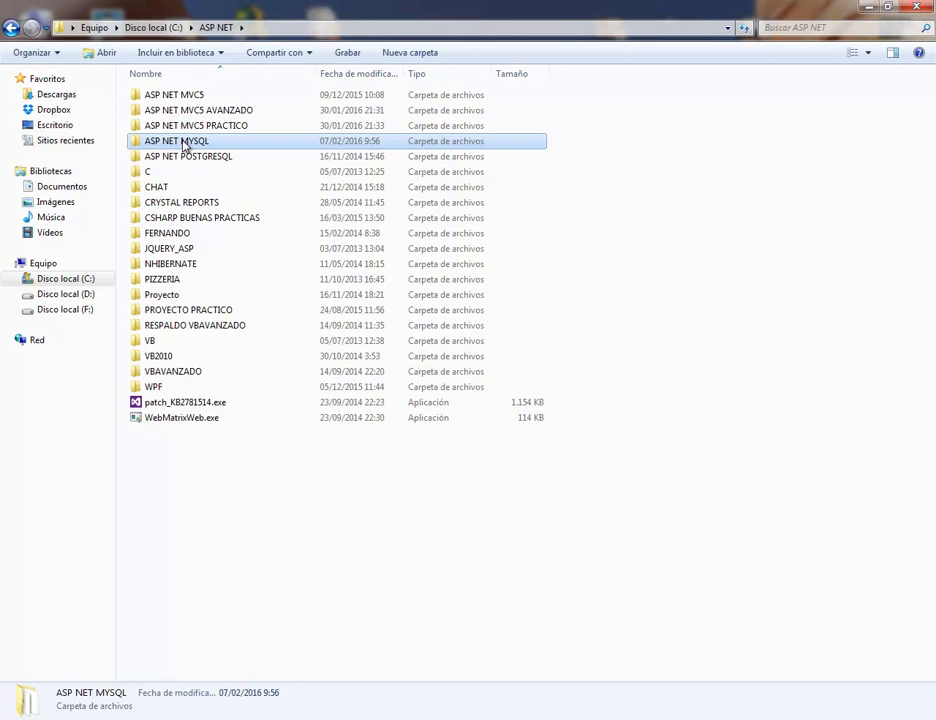
# Step: Open the ASP NET MYSQL folder and inspect the Respaldo VS2010 folder and connector 6.3.9 and 6.7.4 installers
pyautogui.doubleClick(183, 142)
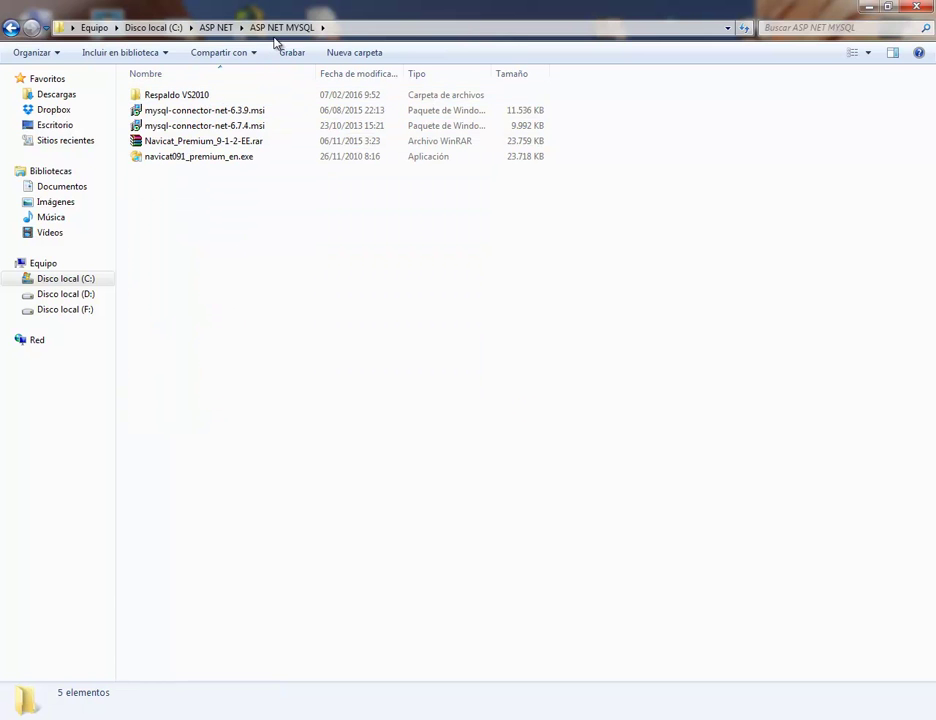
pyautogui.click(197, 100)
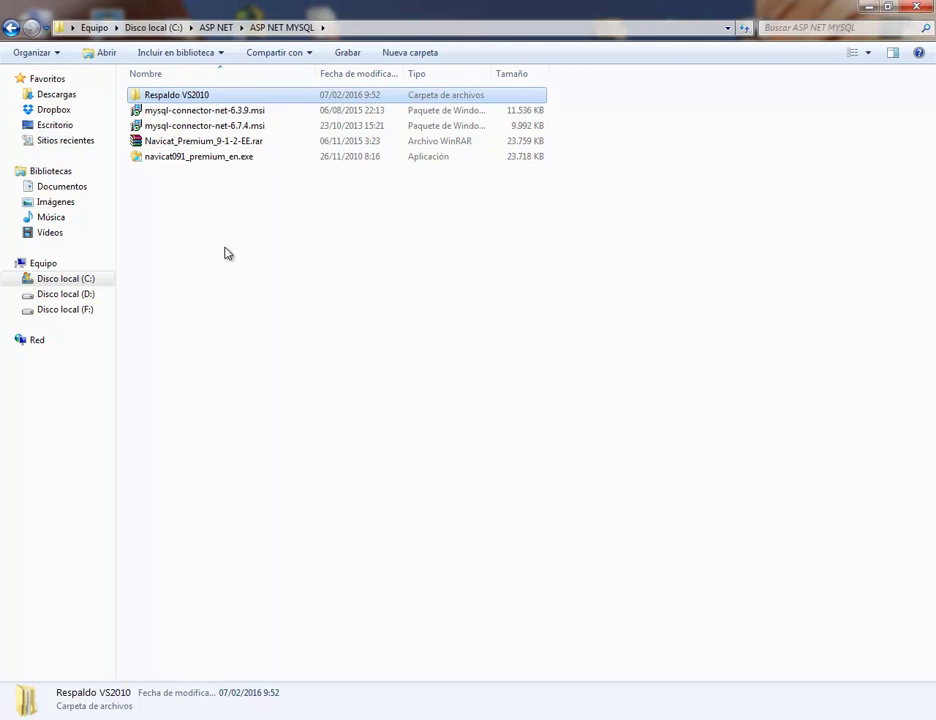
pyautogui.click(212, 113)
pyautogui.click(213, 127)
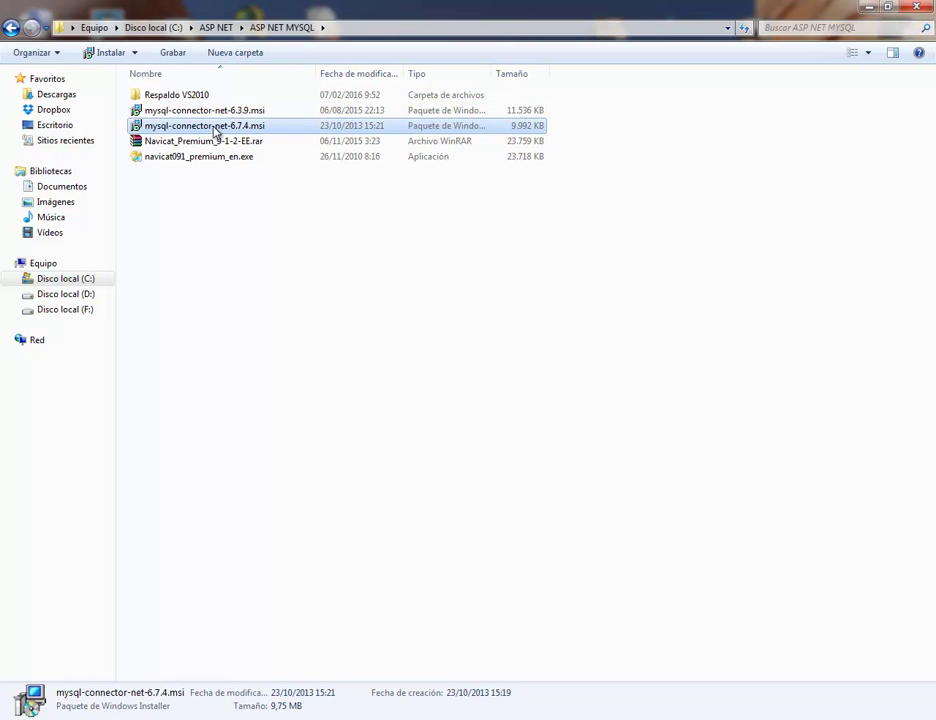
pyautogui.click(229, 116)
pyautogui.click(217, 130)
pyautogui.click(220, 116)
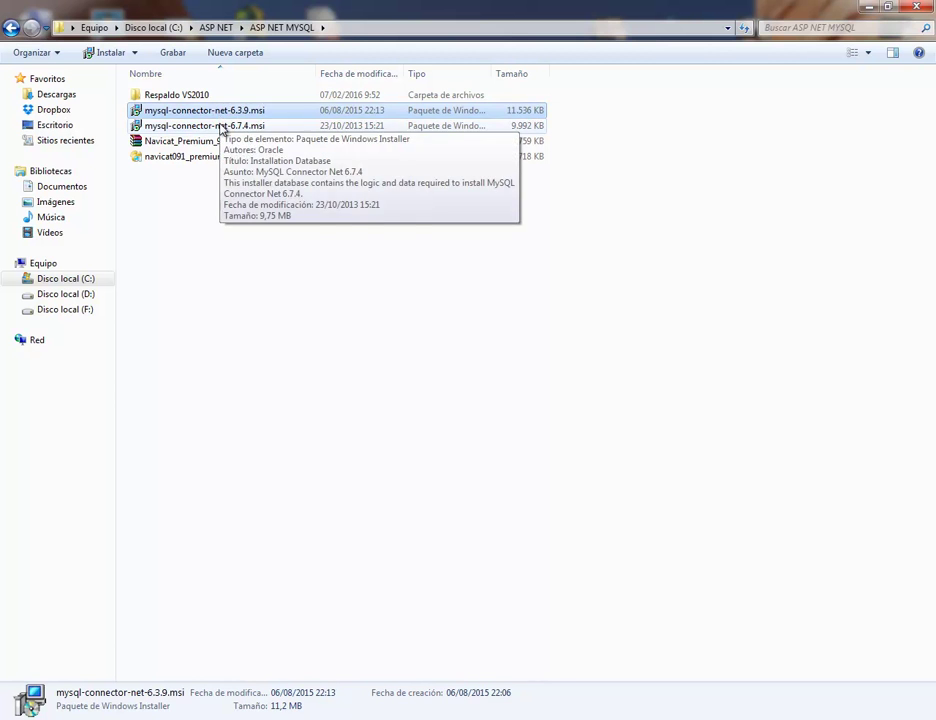
# Step: Compare the 6.3.9 and 6.7.4 connector installers, then select navicat091_premium_en.exe
pyautogui.click(222, 127)
pyautogui.click(221, 116)
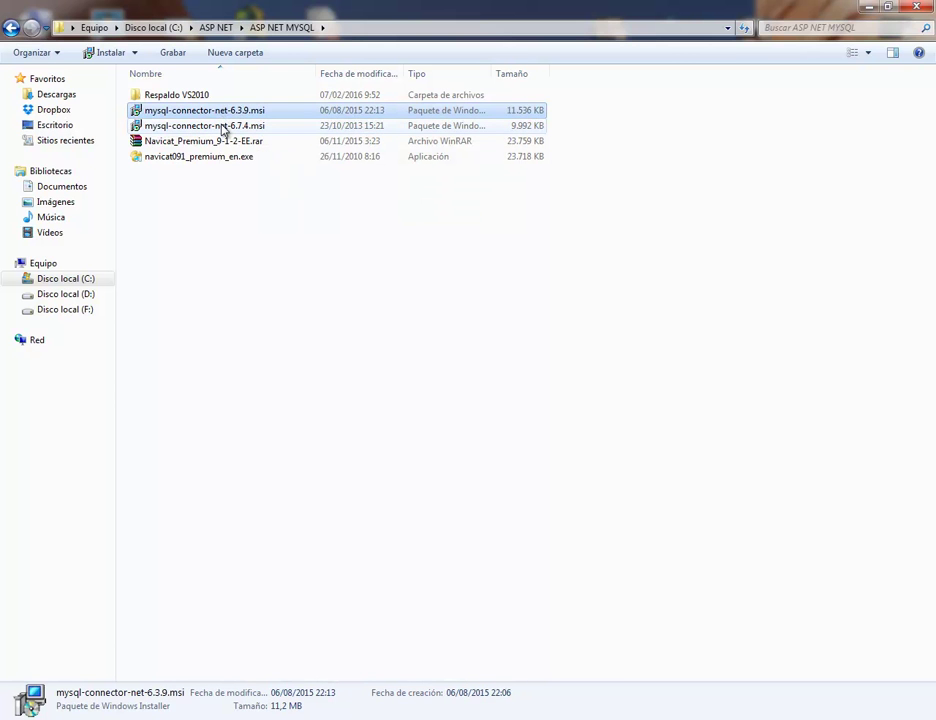
pyautogui.click(224, 128)
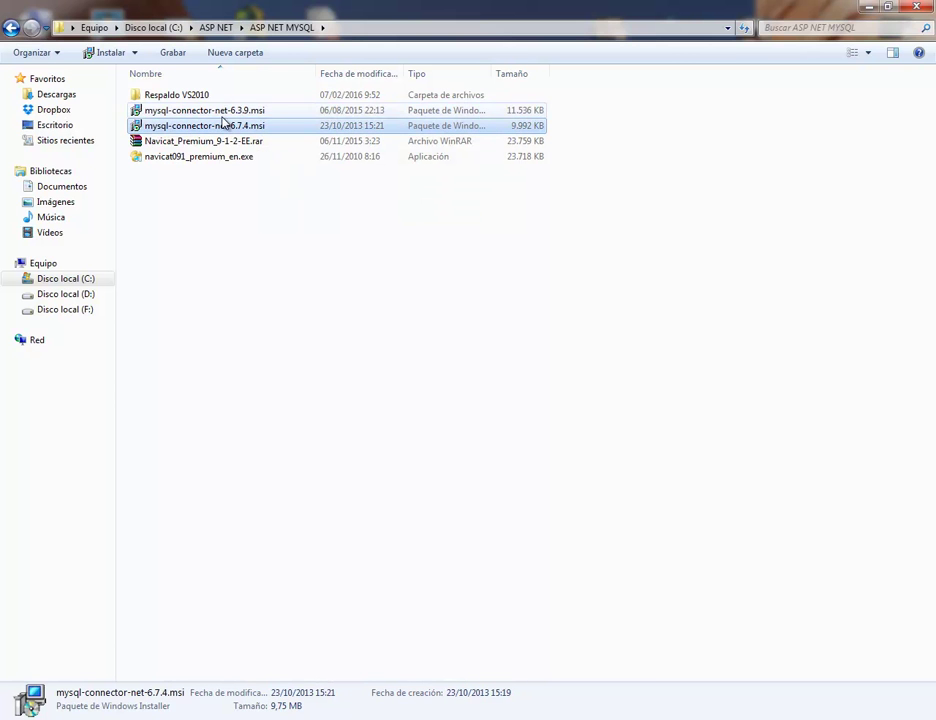
pyautogui.click(227, 113)
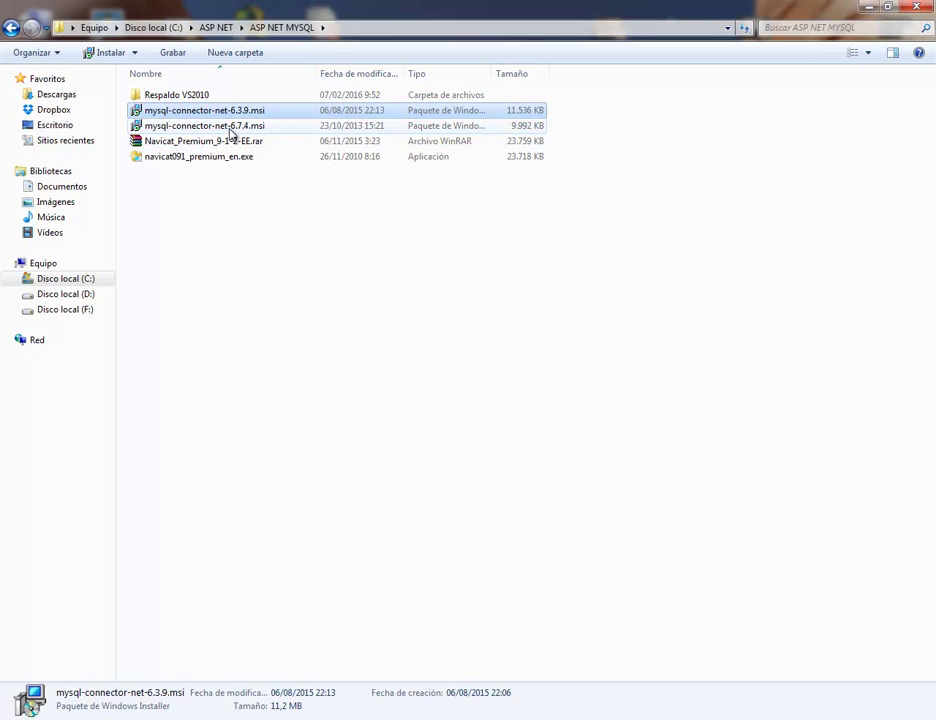
pyautogui.click(230, 128)
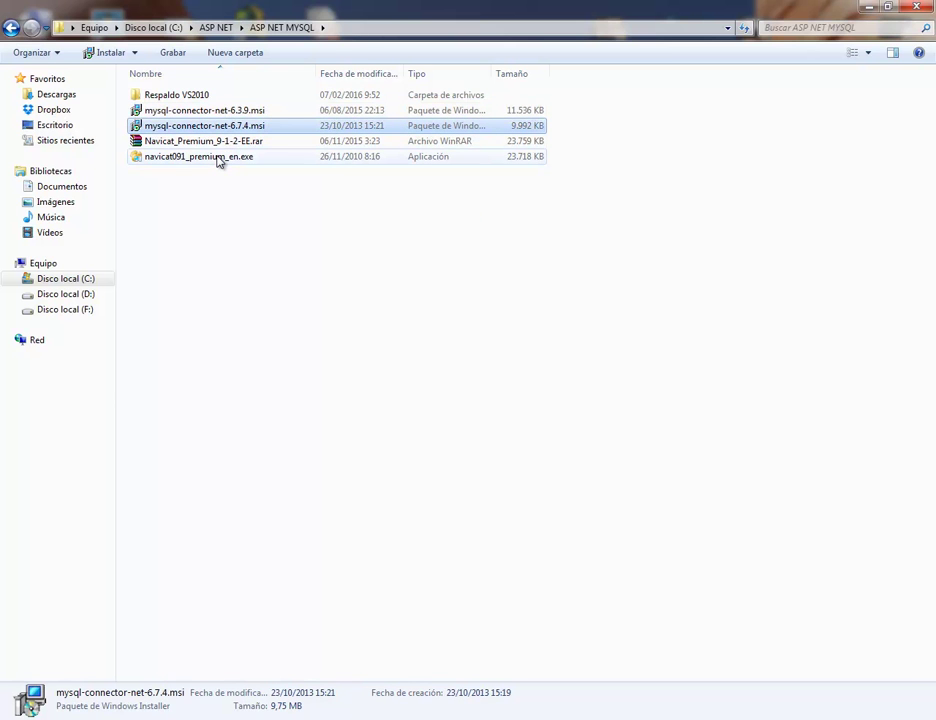
pyautogui.click(219, 158)
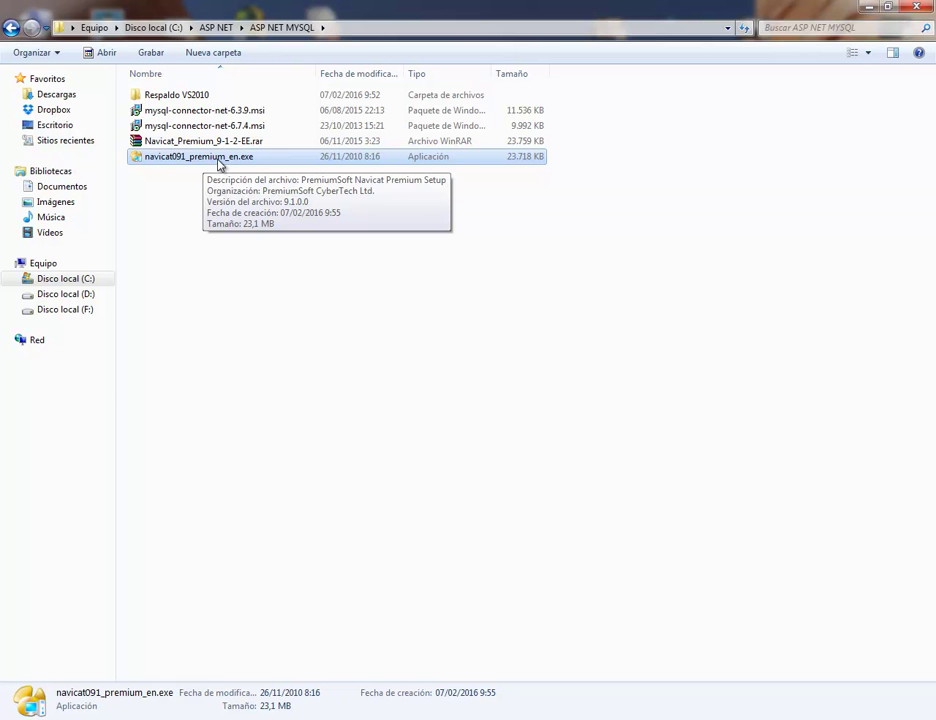
# Step: Run navicat091_premium_en.exe as administrator and accept the license agreement
pyautogui.rightClick(220, 161)
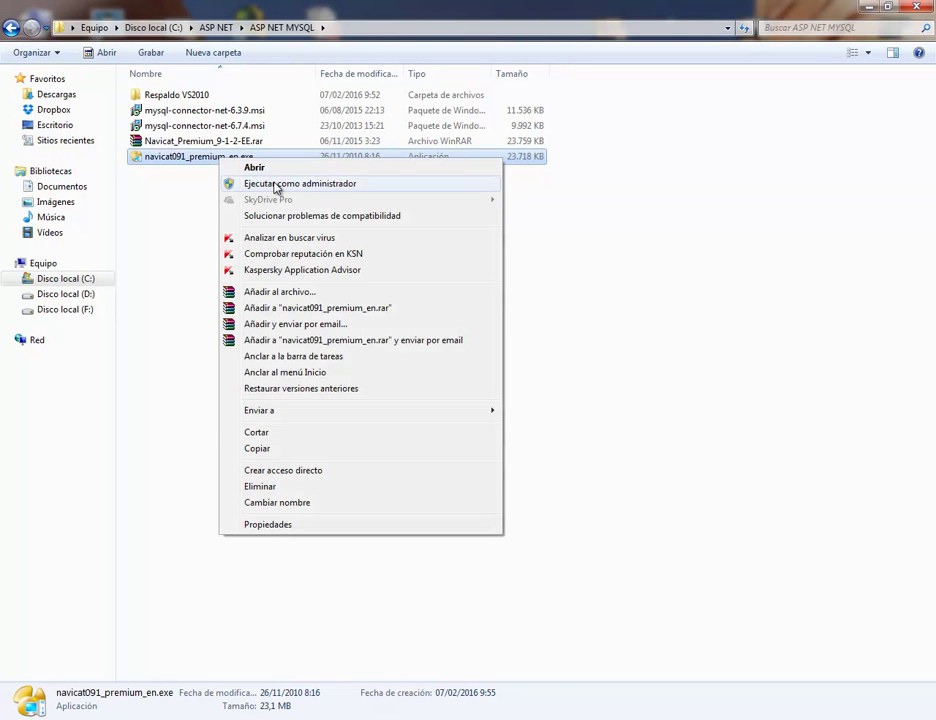
pyautogui.click(276, 186)
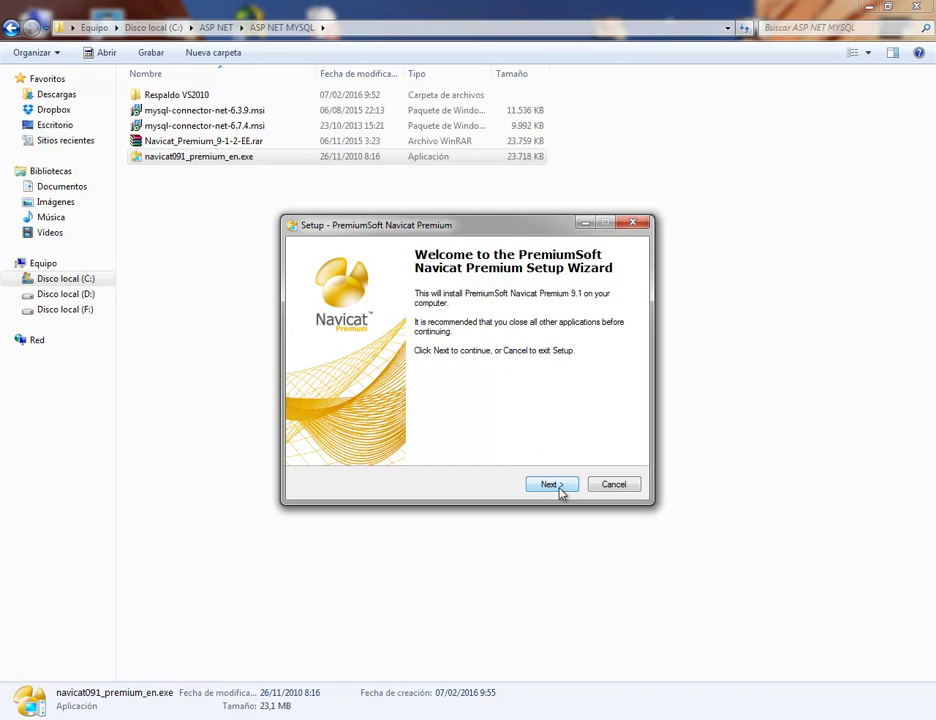
pyautogui.click(554, 489)
pyautogui.click(362, 439)
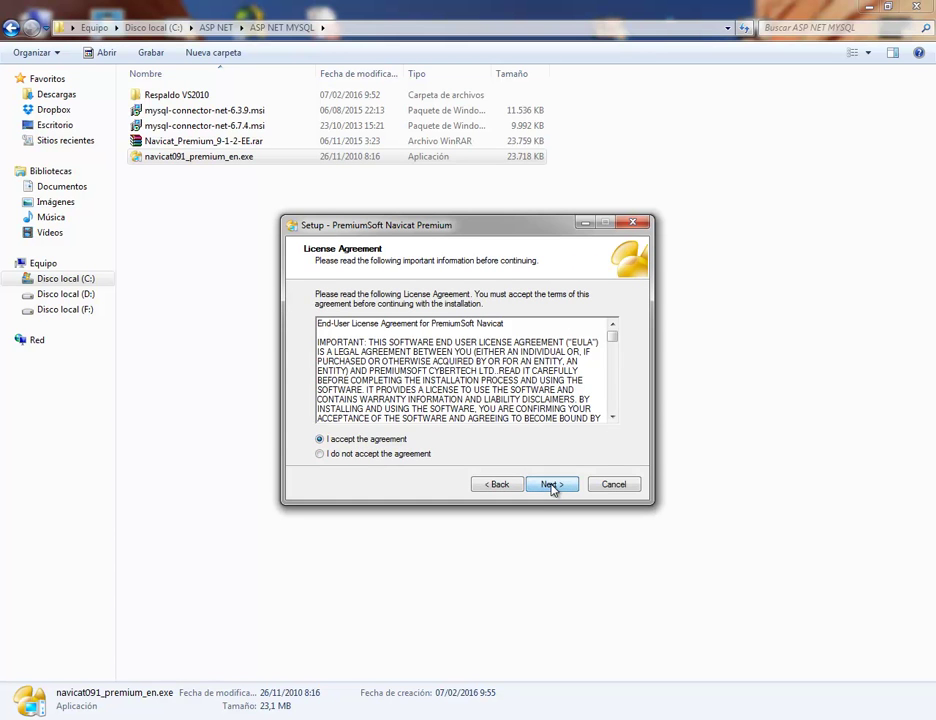
# Step: Install Navicat Premium with the default folder and shortcuts and no extra icons
pyautogui.click(552, 484)
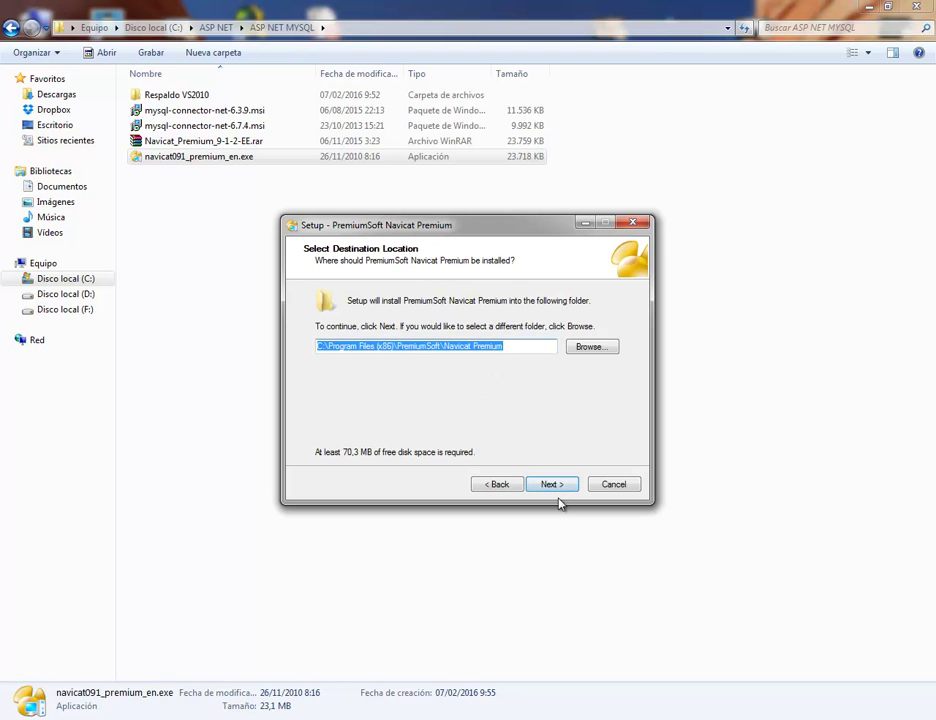
pyautogui.click(554, 488)
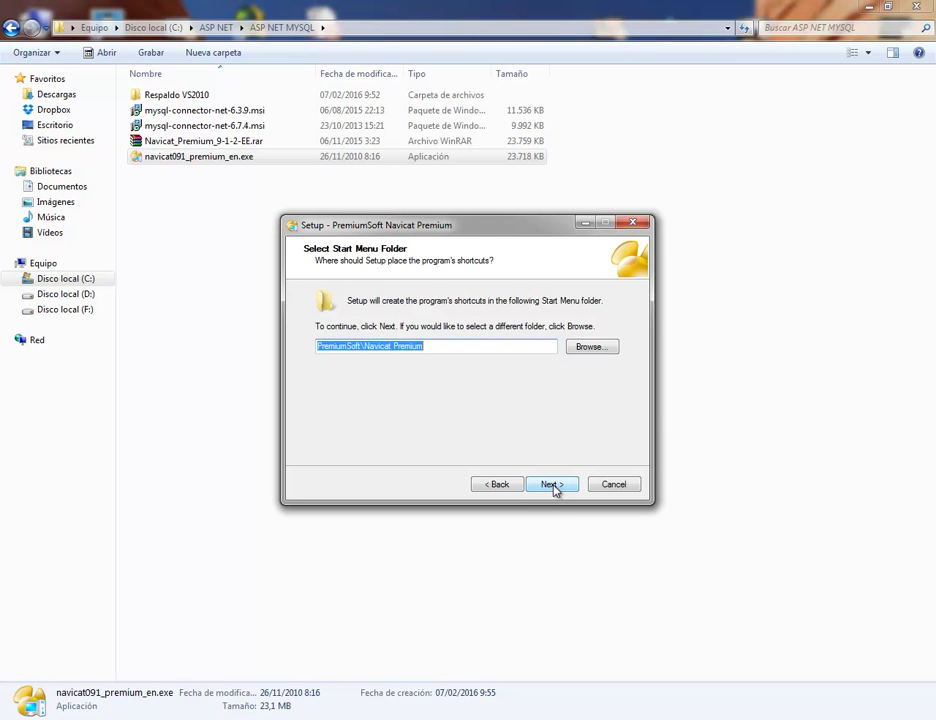
pyautogui.click(554, 488)
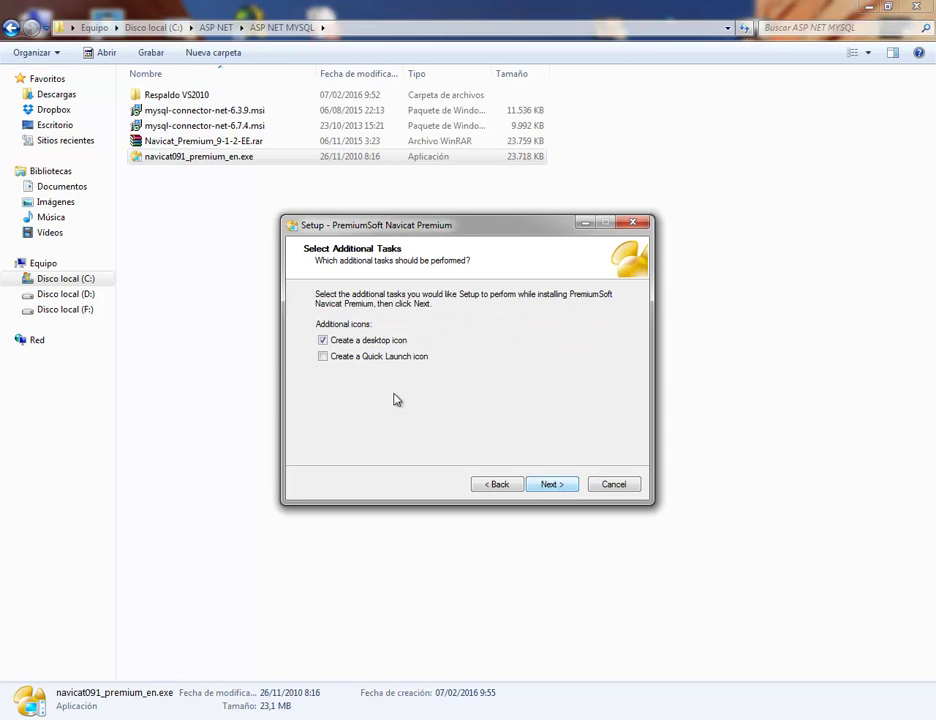
pyautogui.click(549, 489)
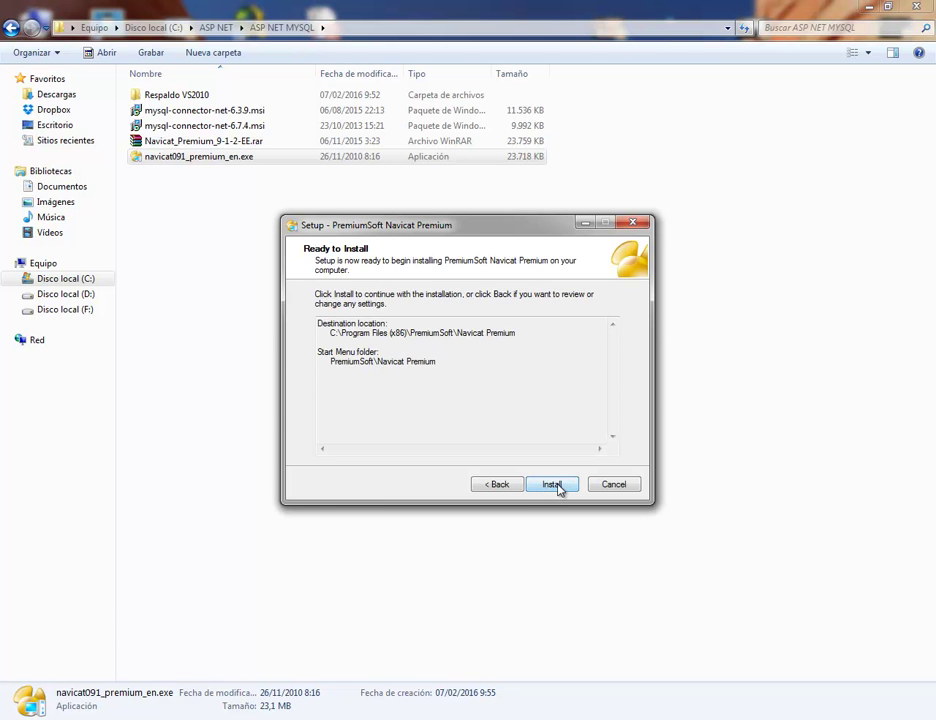
pyautogui.click(553, 485)
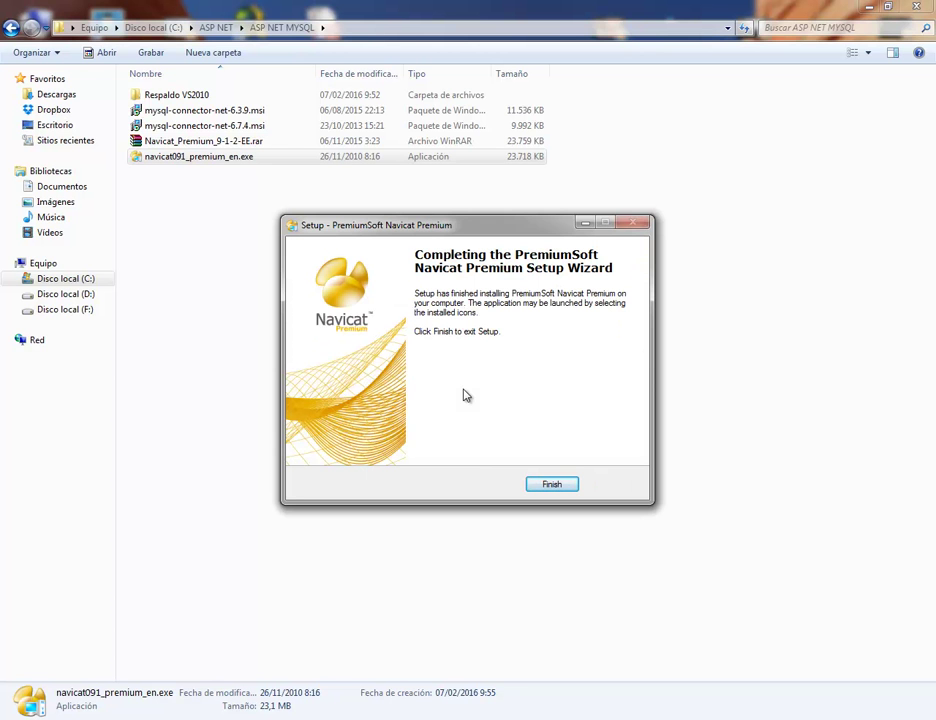
pyautogui.hotkey('alt', 'Tab')
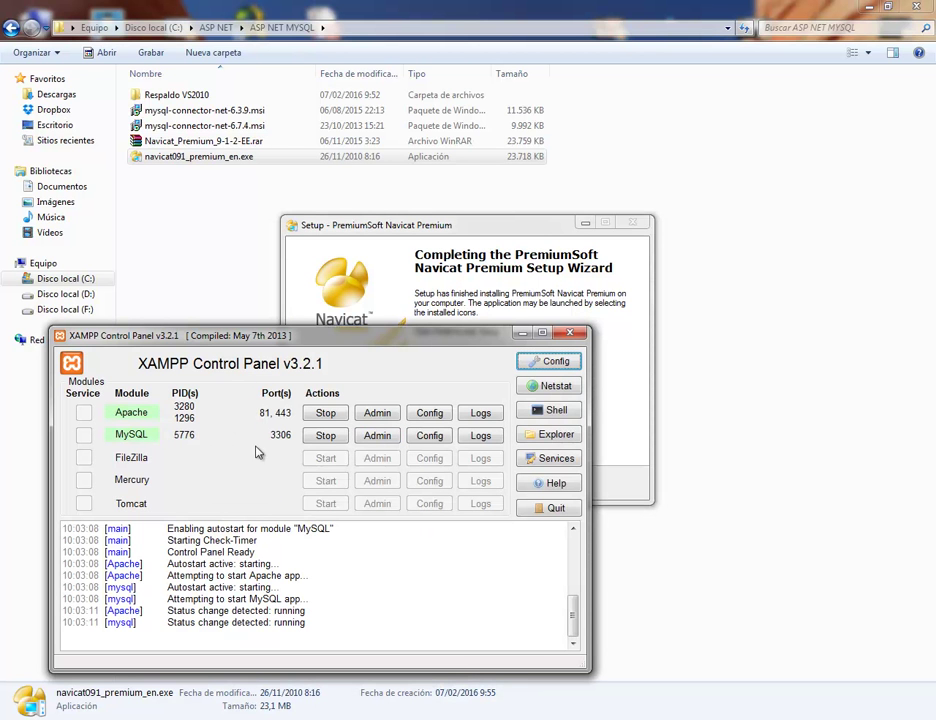
# Step: Close XAMPP, finish the setup wizard, and start Navicat Premium from the Start menu
pyautogui.click(577, 337)
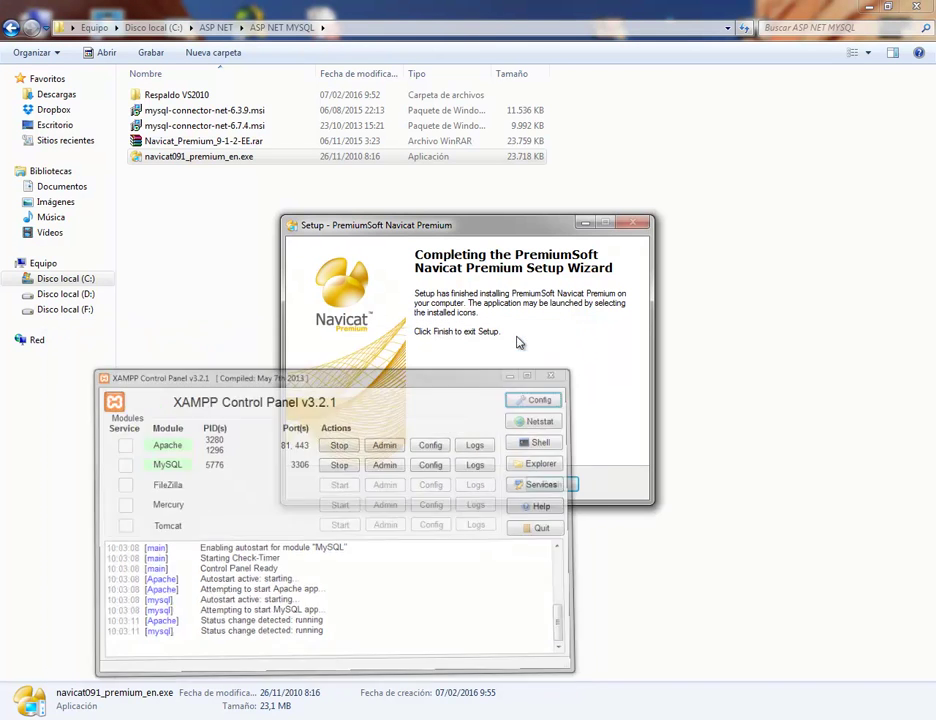
pyautogui.click(553, 485)
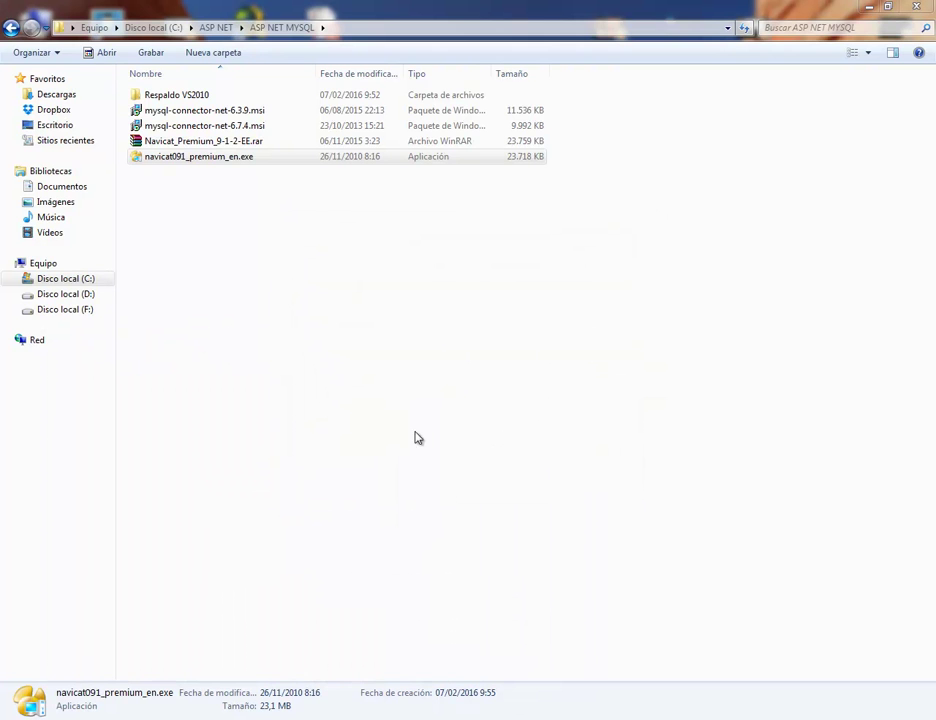
pyautogui.click(183, 149)
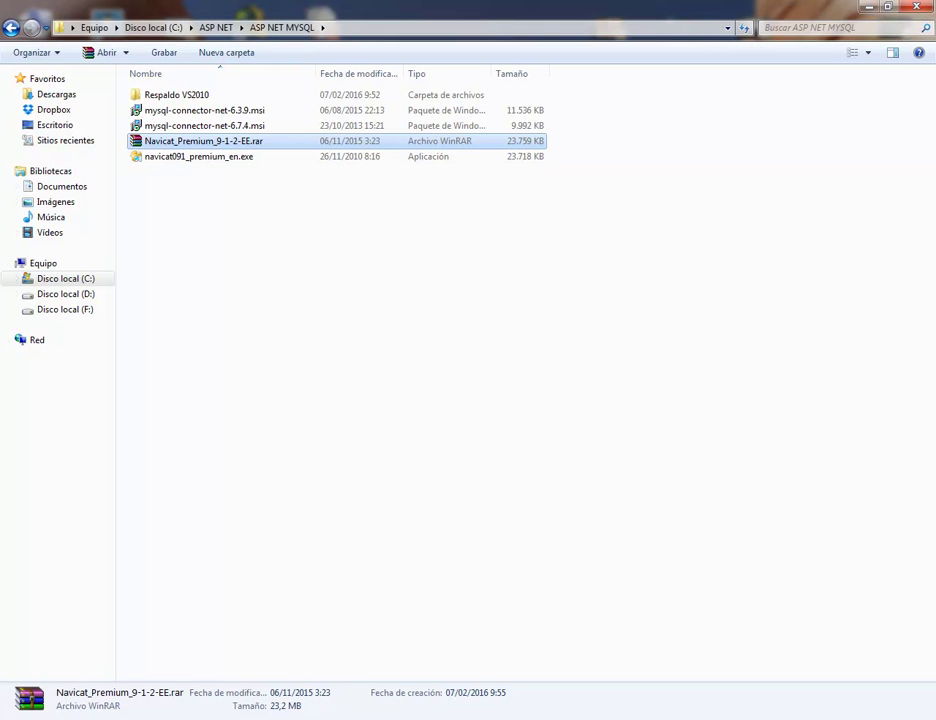
pyautogui.press('super')
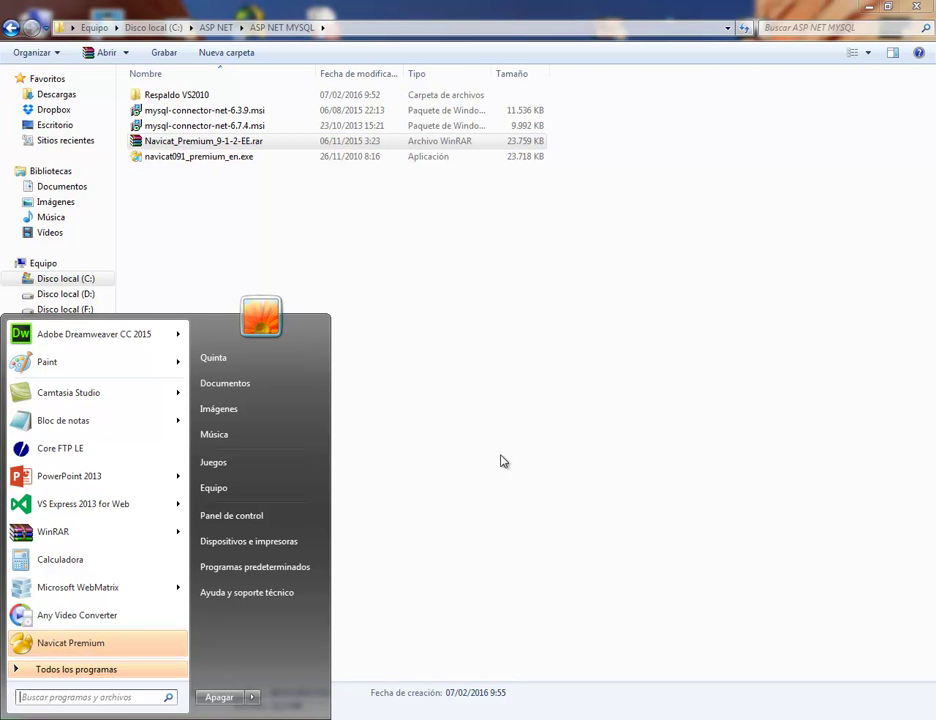
pyautogui.press('Return')
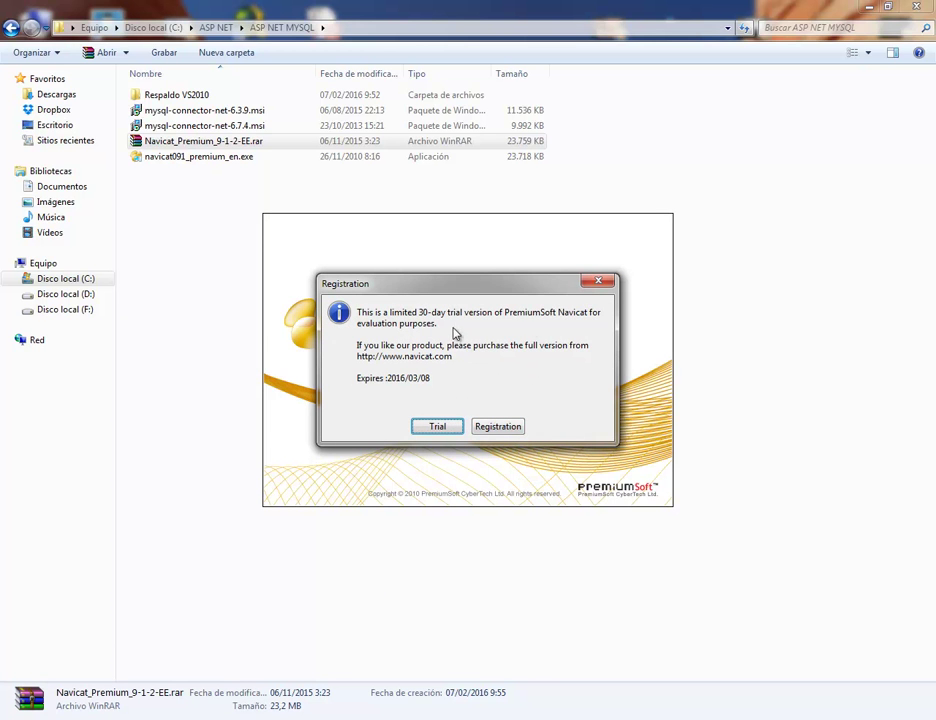
# Step: Continue the 30-day trial, maximize the window, and reopen the Connection type list after cancelling MySQL
pyautogui.click(436, 427)
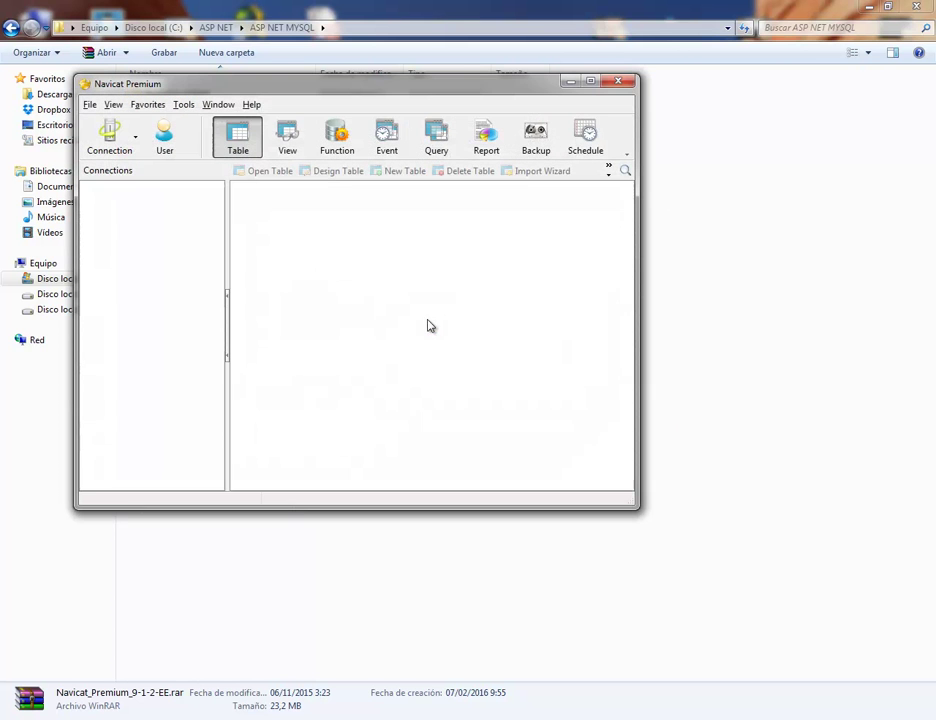
pyautogui.click(591, 81)
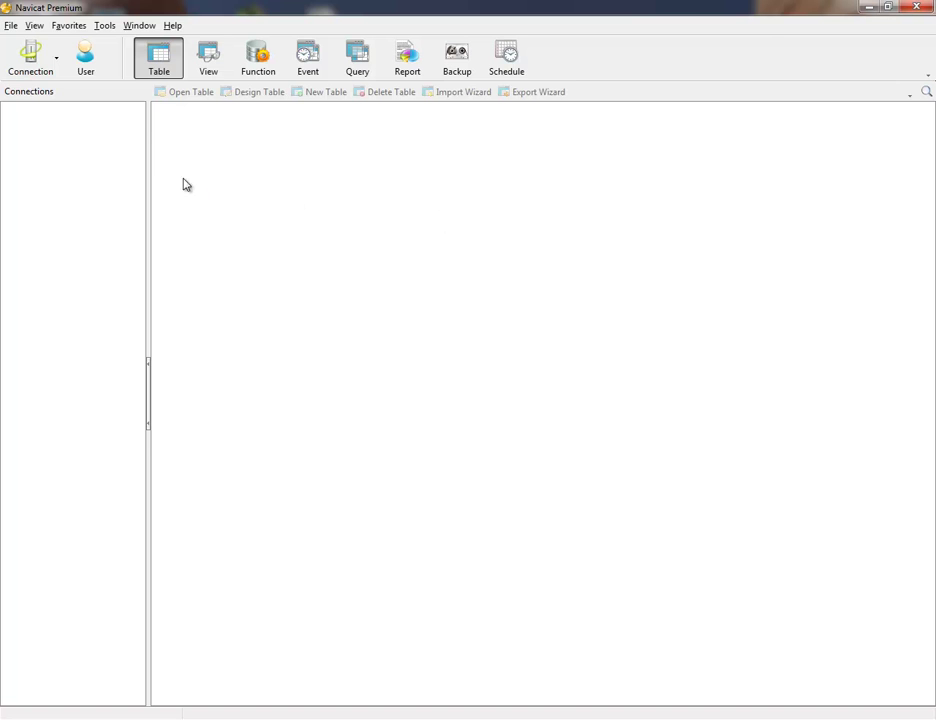
pyautogui.click(57, 63)
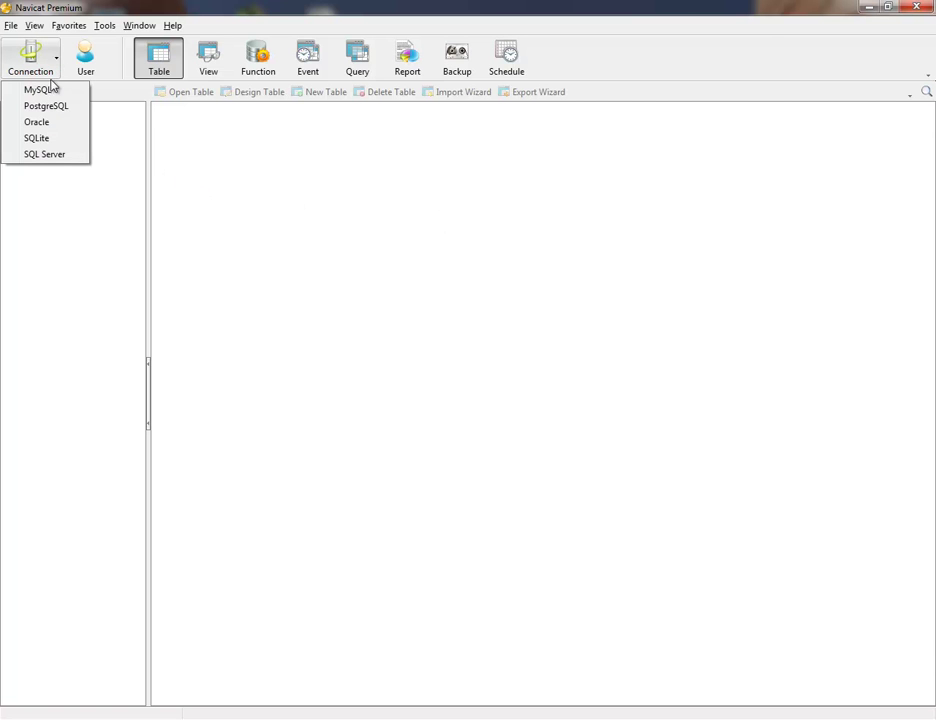
pyautogui.click(47, 91)
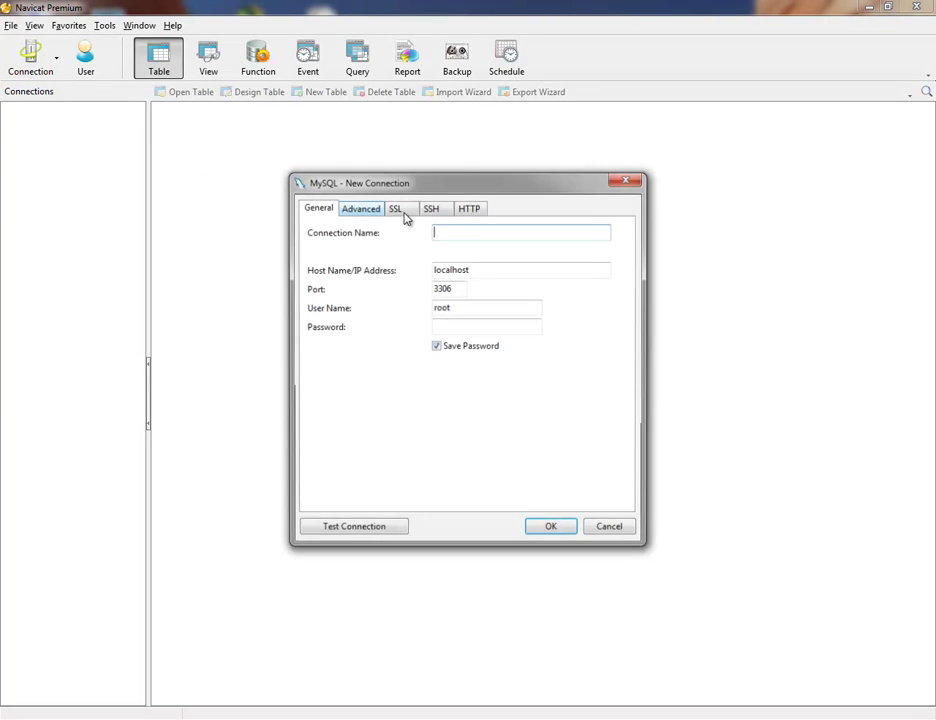
pyautogui.press('Escape')
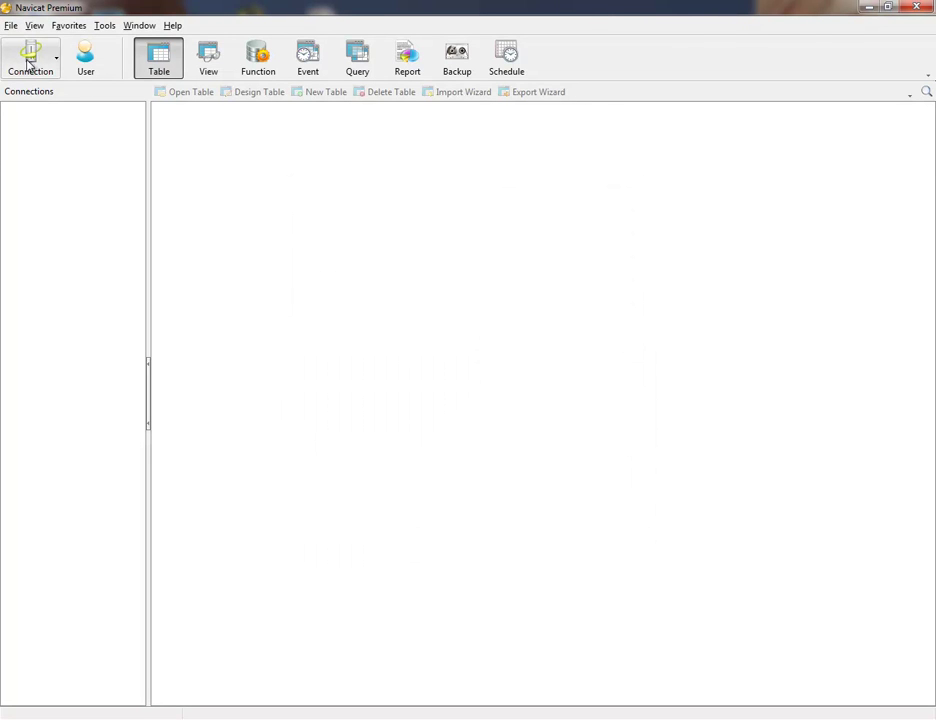
pyautogui.click(52, 62)
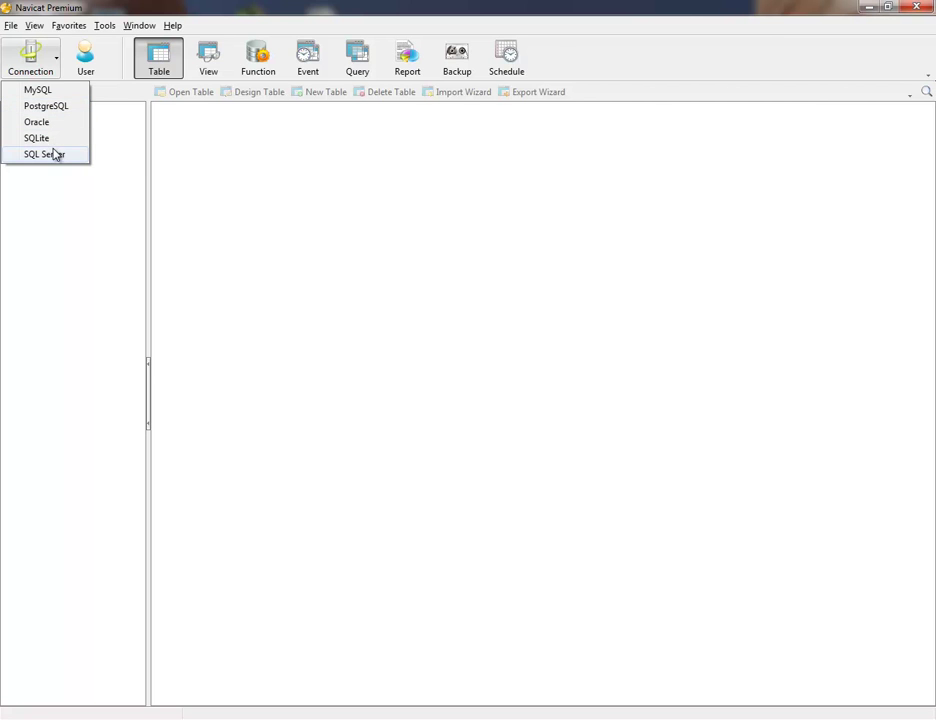
# Step: Create MySQL connection CursoASPNET to localhost port 3306 as root, test it successfully, and save
pyautogui.click(40, 90)
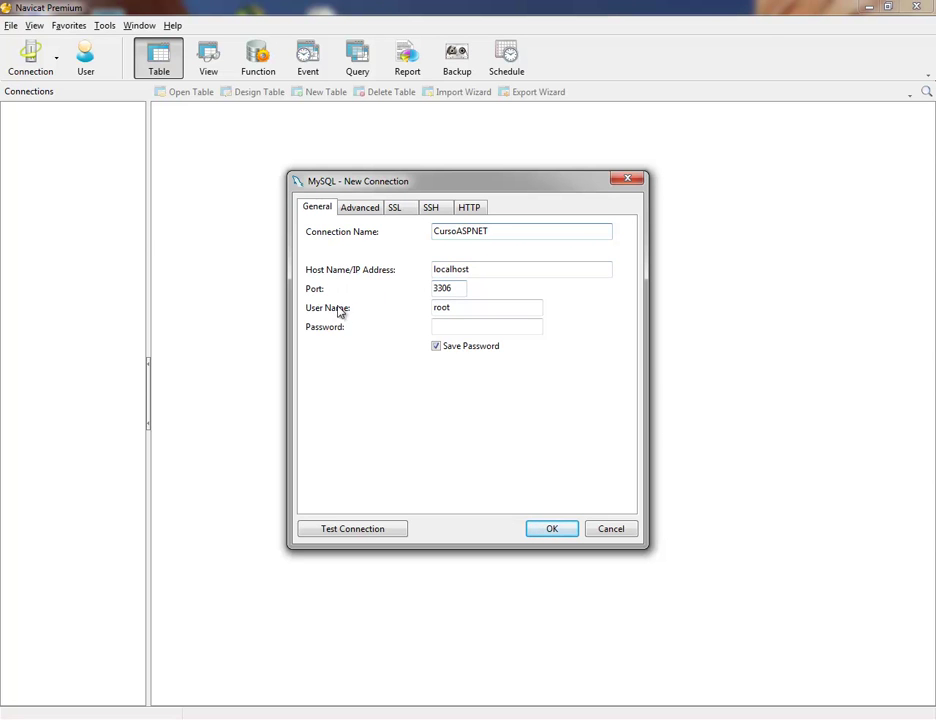
pyautogui.click(452, 325)
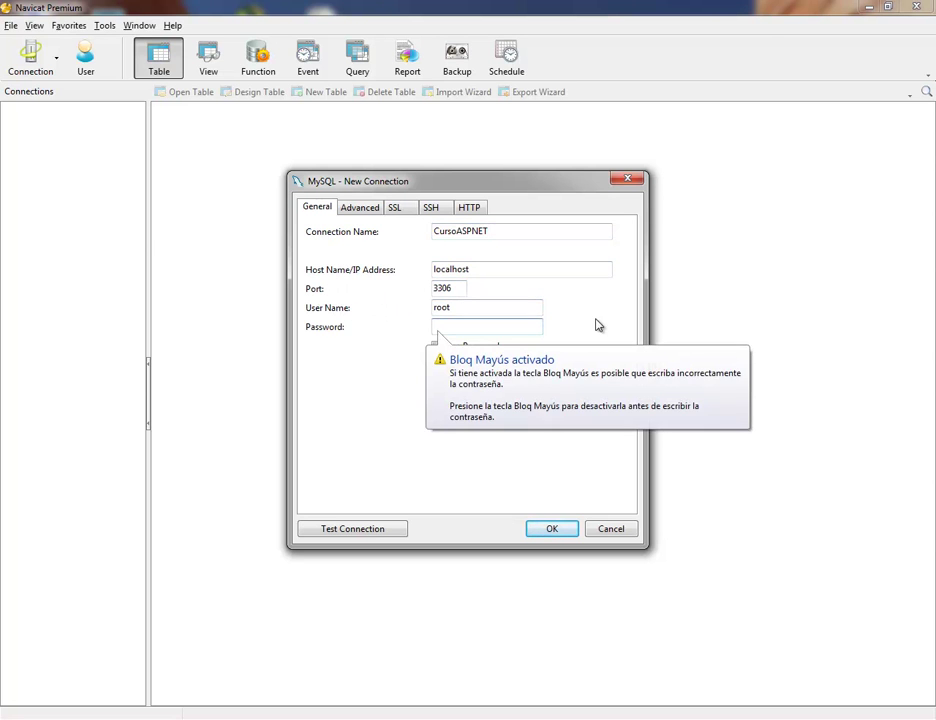
pyautogui.press('capslock')
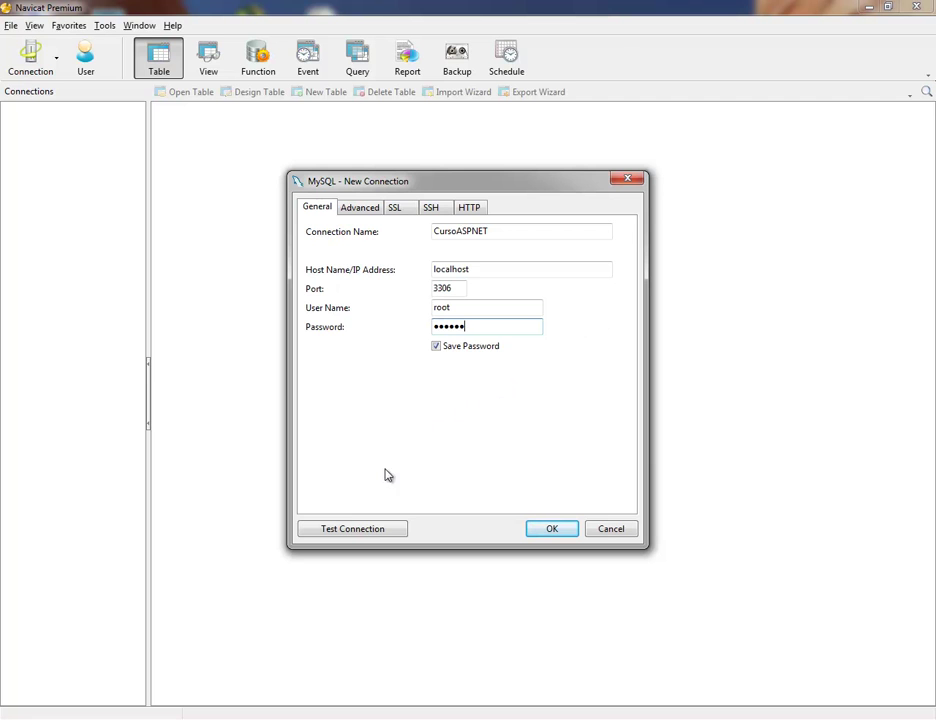
pyautogui.click(363, 535)
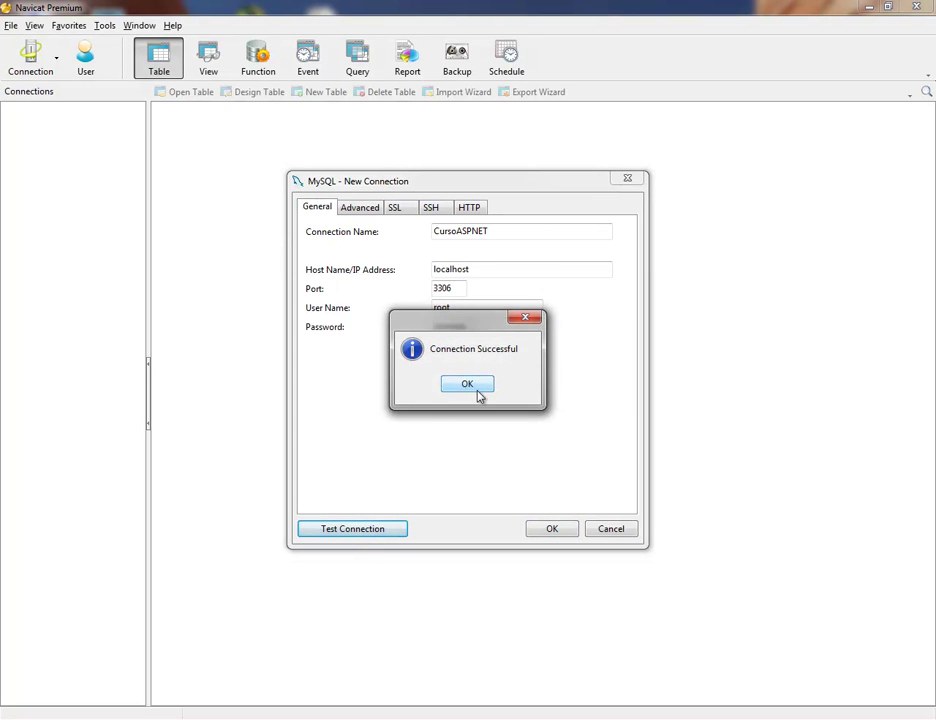
pyautogui.click(468, 388)
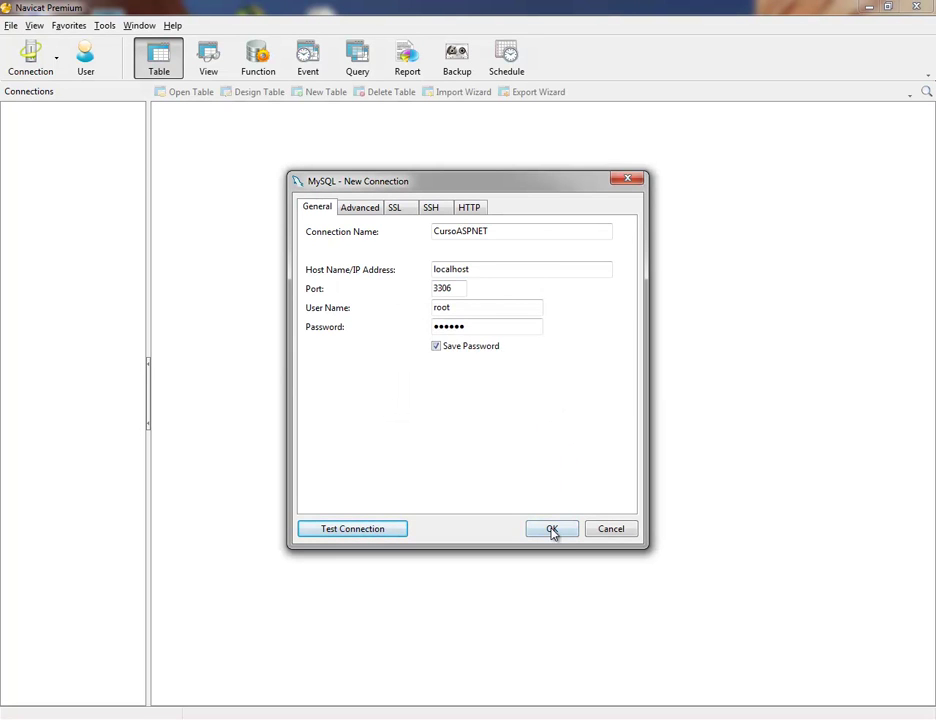
pyautogui.click(552, 530)
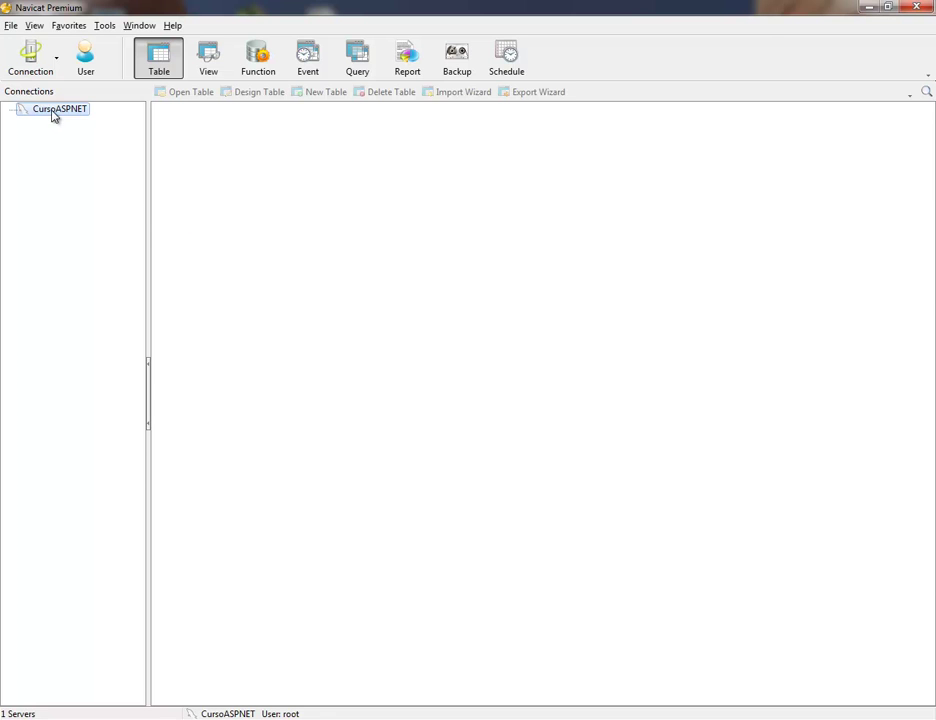
# Step: Expand CursoASPNET to list its 8 databases, then bring up the connection's context menu
pyautogui.doubleClick(53, 110)
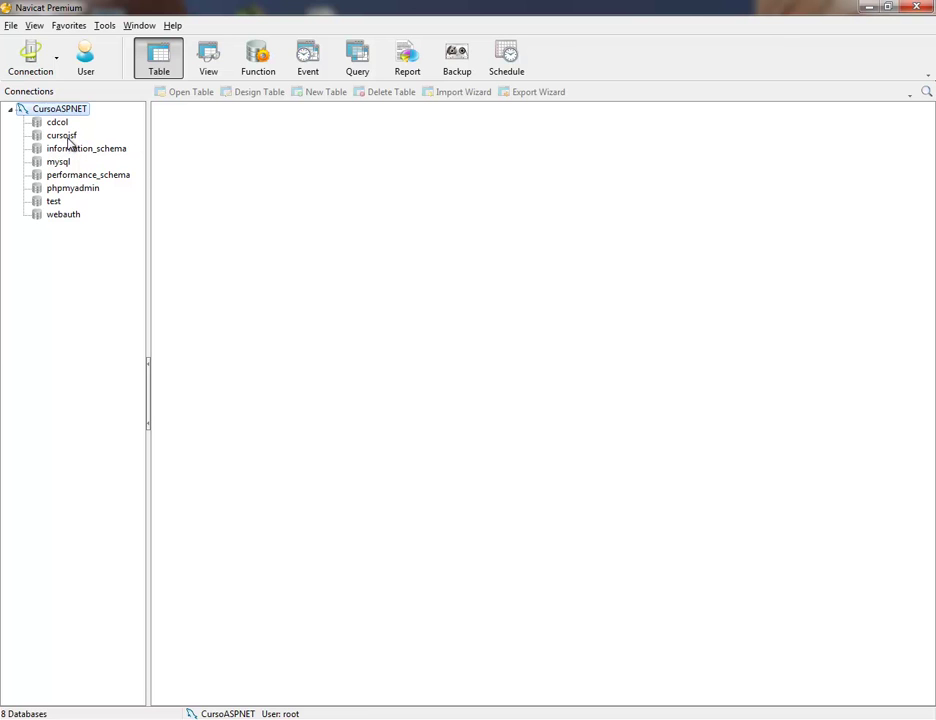
pyautogui.click(69, 139)
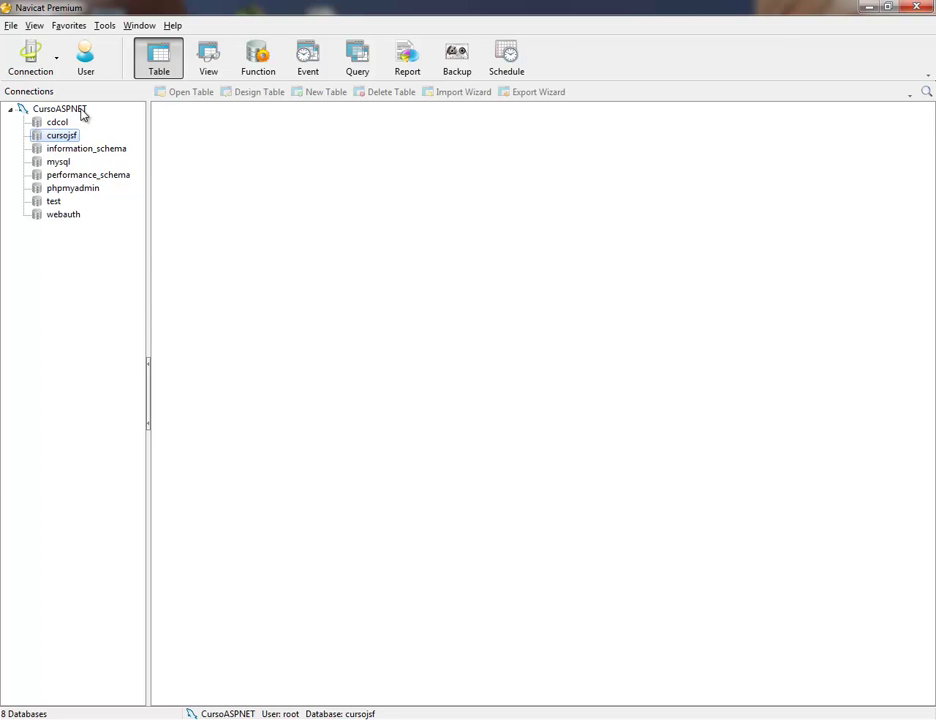
pyautogui.click(80, 109)
pyautogui.rightClick(83, 113)
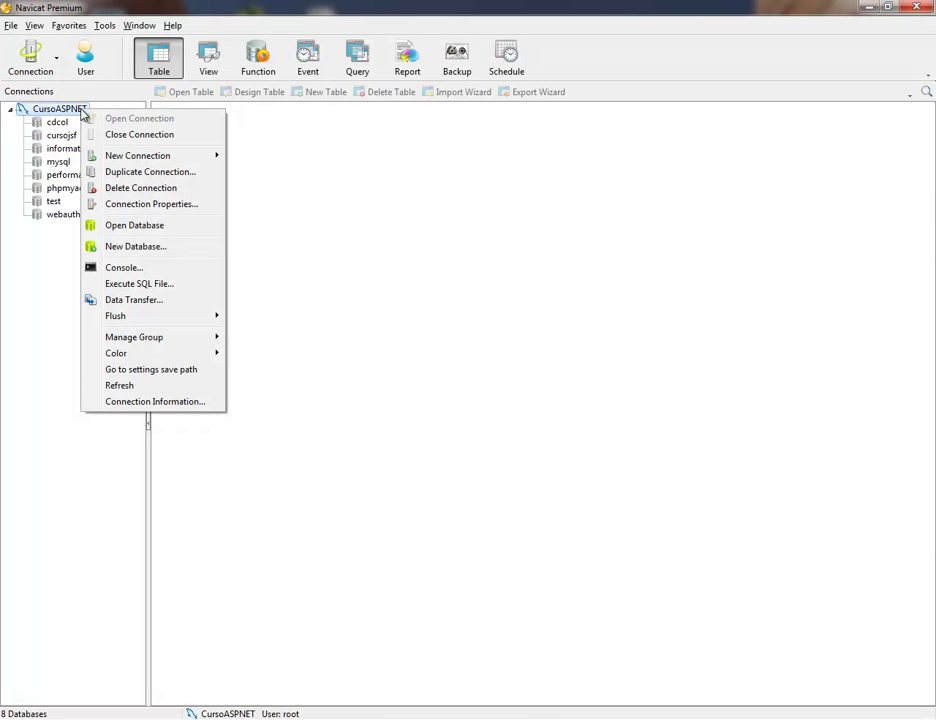
# Step: Create database aspnetmysql with the default character set and select it in the tree
pyautogui.click(147, 252)
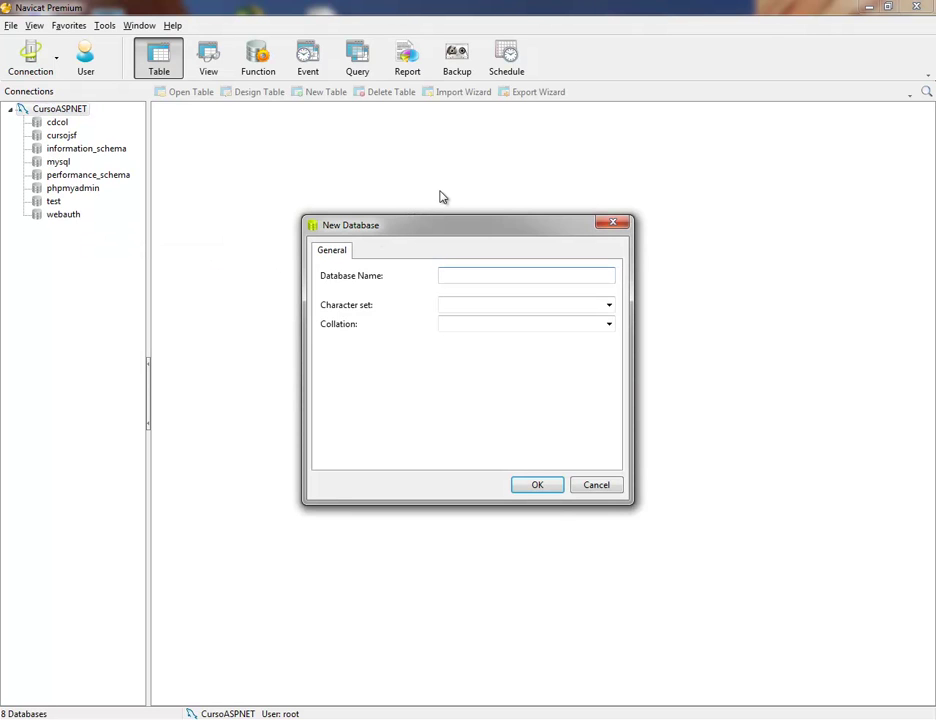
pyautogui.write('aspnetmysql')
pyautogui.click(608, 306)
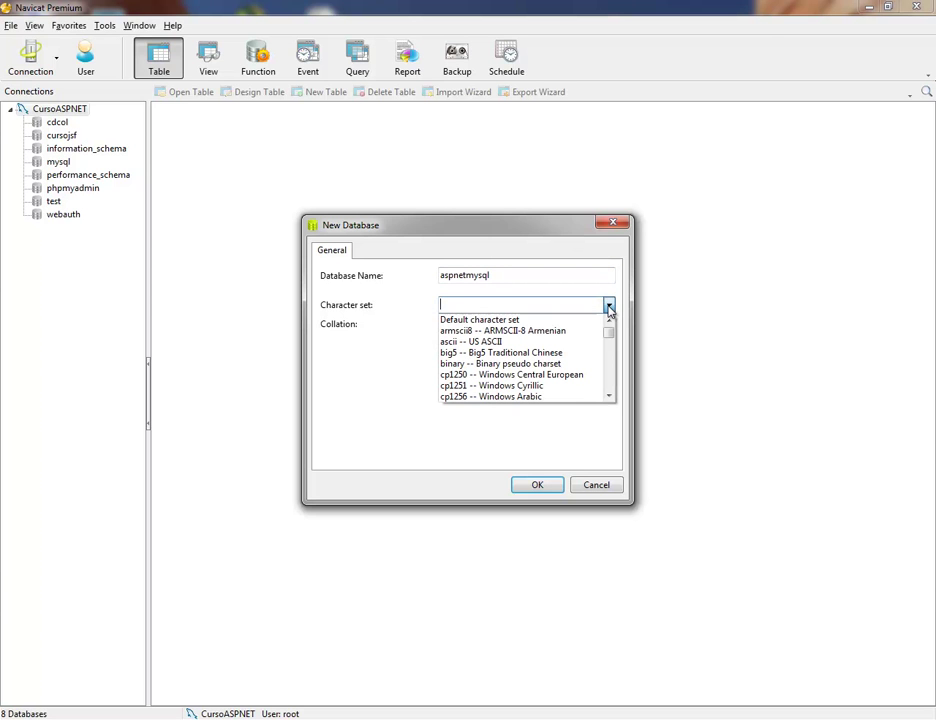
pyautogui.click(527, 320)
pyautogui.click(608, 306)
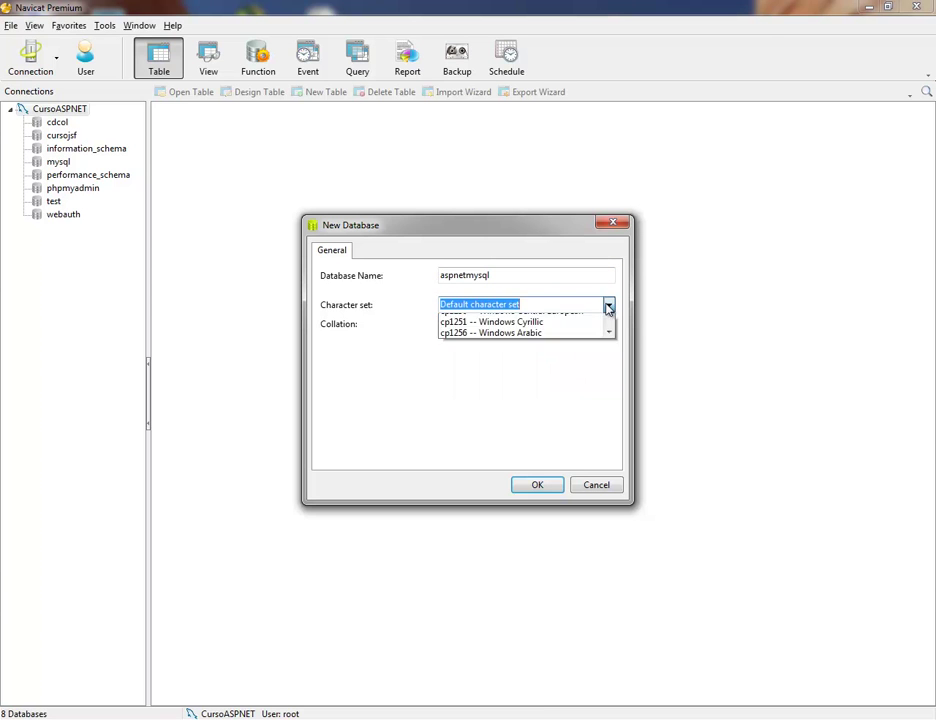
pyautogui.moveTo(608, 338); pyautogui.dragTo(606, 392)
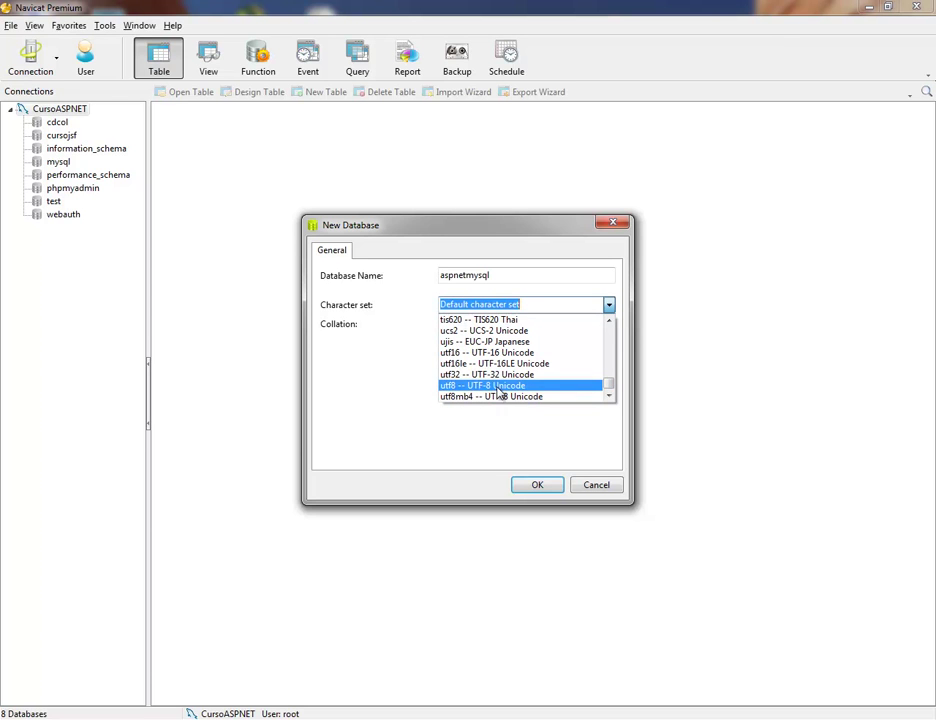
pyautogui.click(460, 240)
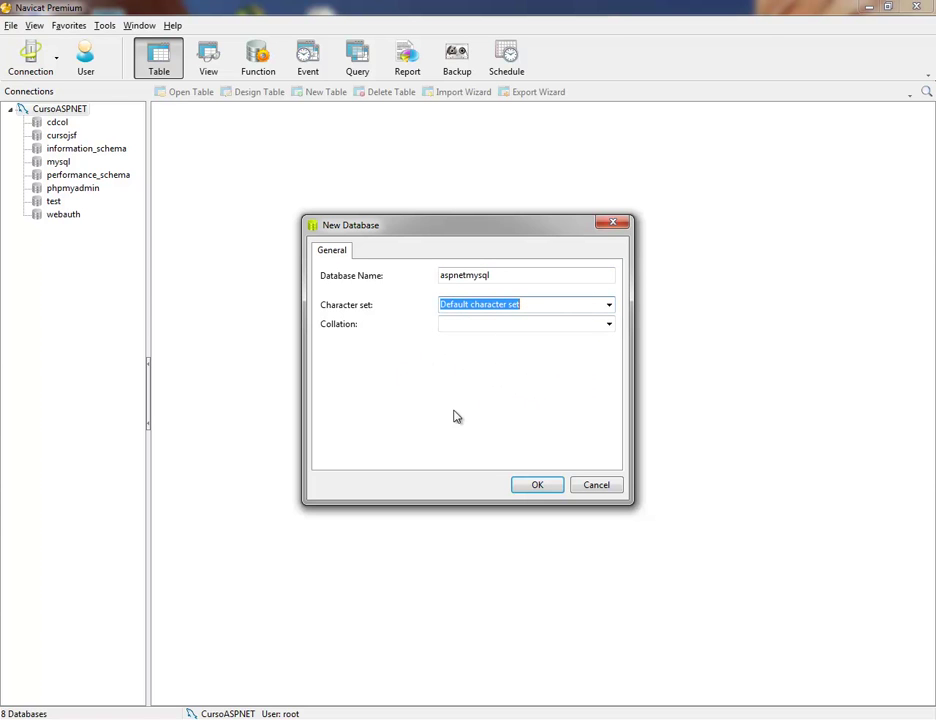
pyautogui.click(538, 486)
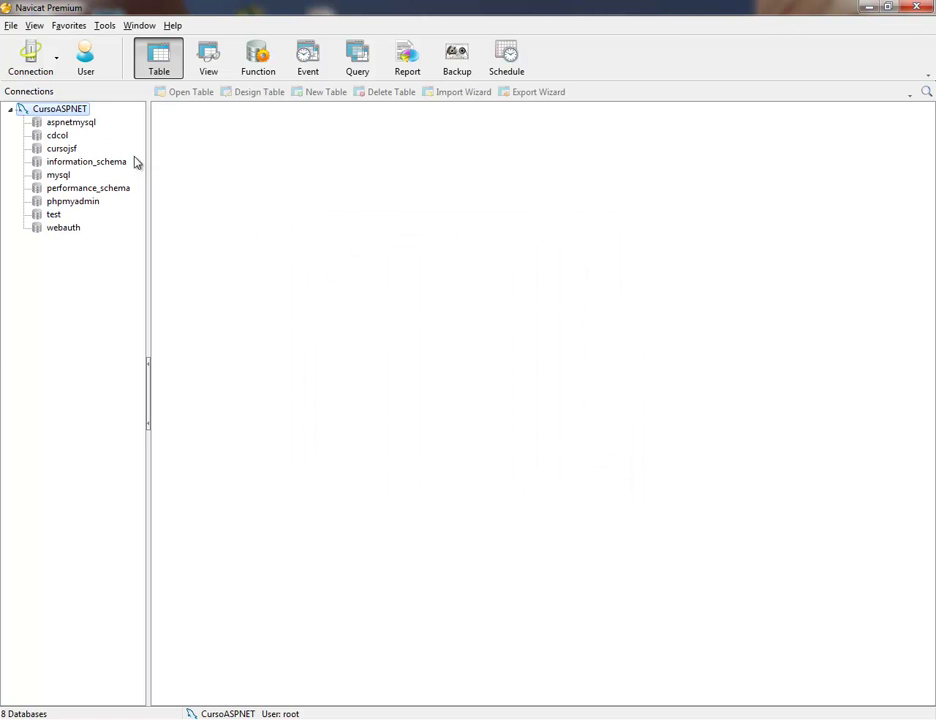
pyautogui.click(71, 127)
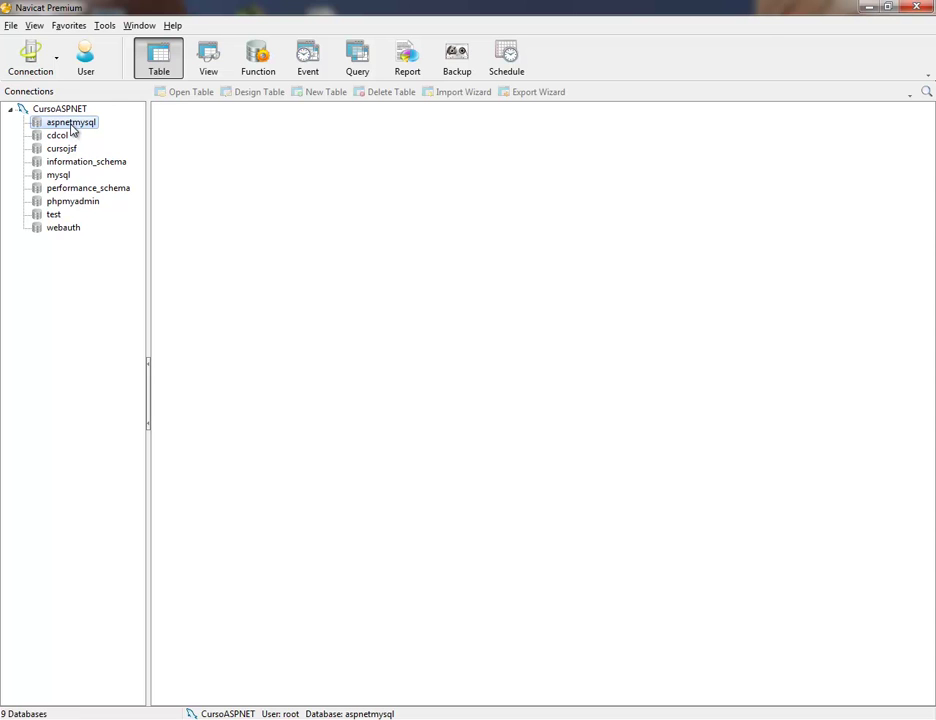
# Step: Open aspnetmysql and check its Views, Functions, Events, Queries, Reports and Backups, all empty
pyautogui.doubleClick(71, 123)
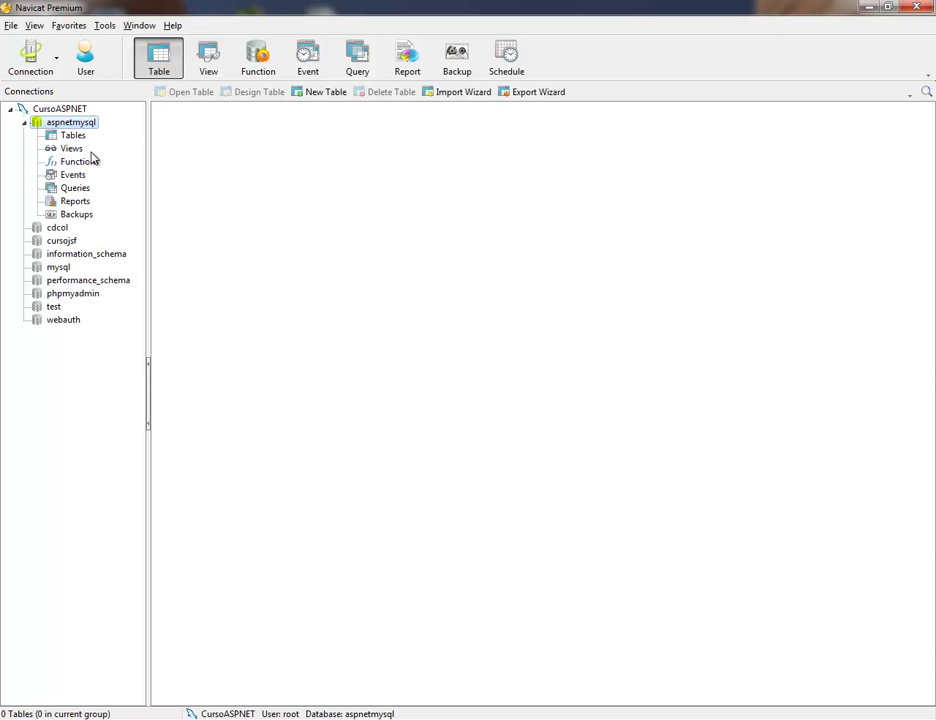
pyautogui.click(71, 149)
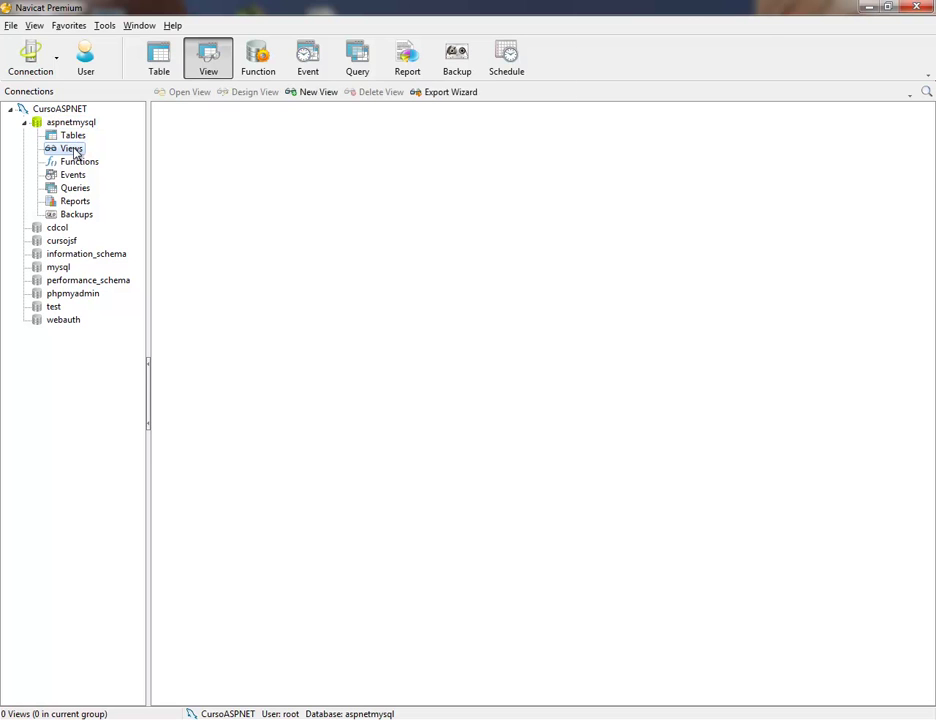
pyautogui.click(80, 163)
pyautogui.click(81, 176)
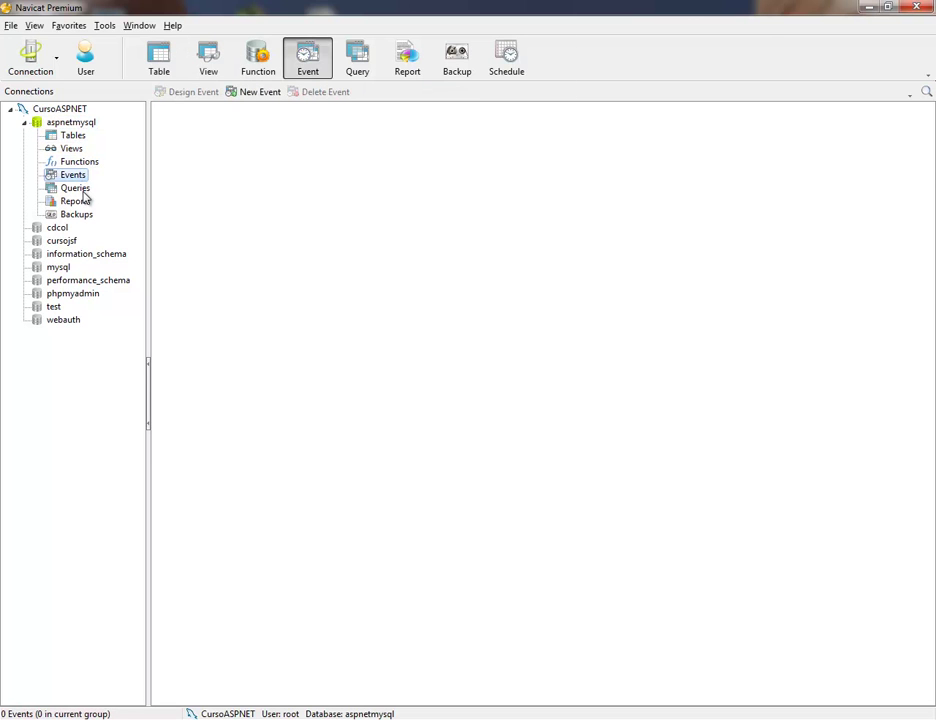
pyautogui.click(82, 189)
pyautogui.click(85, 204)
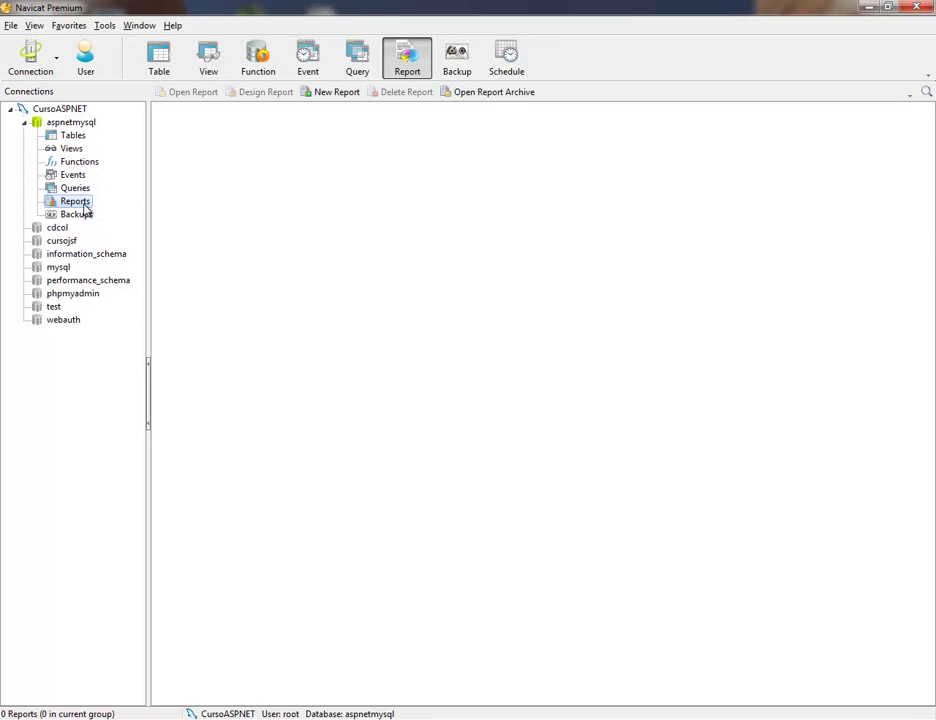
pyautogui.click(85, 215)
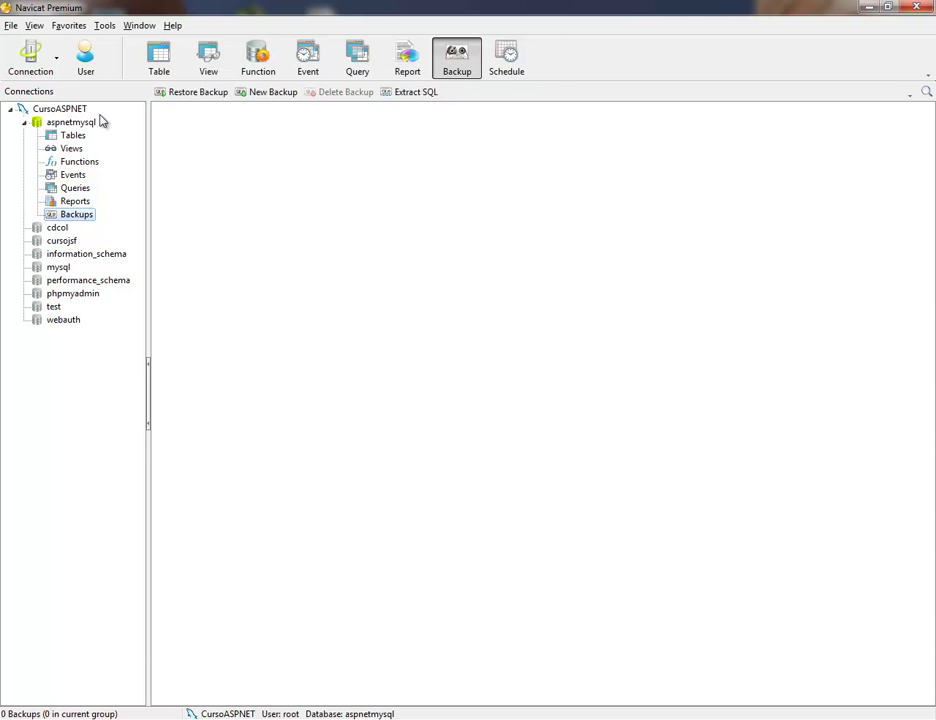
# Step: Start a new table design in aspnetmysql from the Tables context menu
pyautogui.click(73, 137)
pyautogui.rightClick(78, 139)
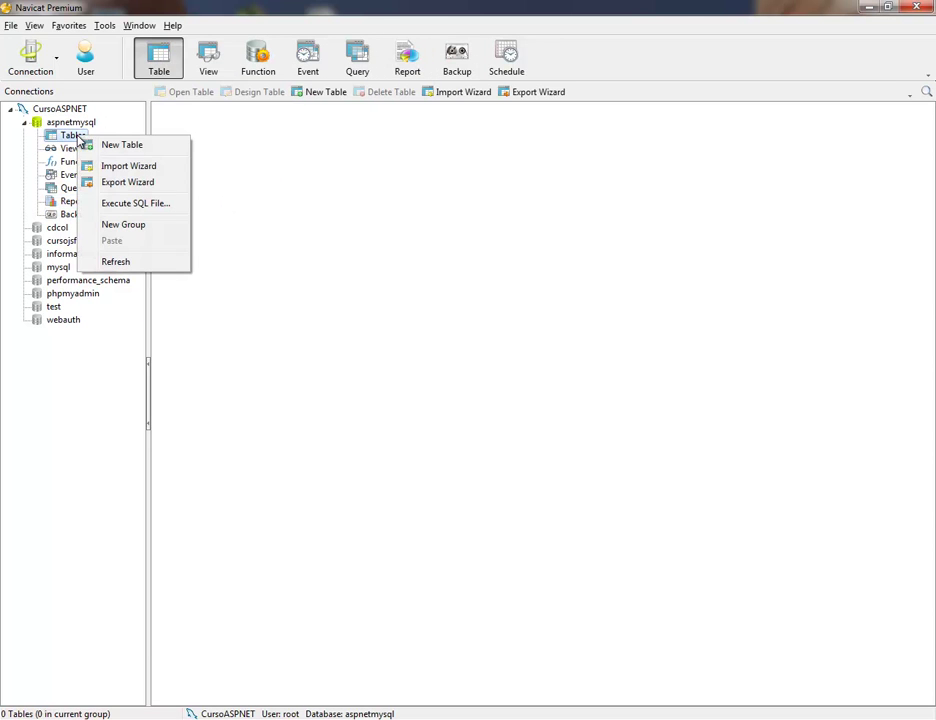
pyautogui.click(135, 150)
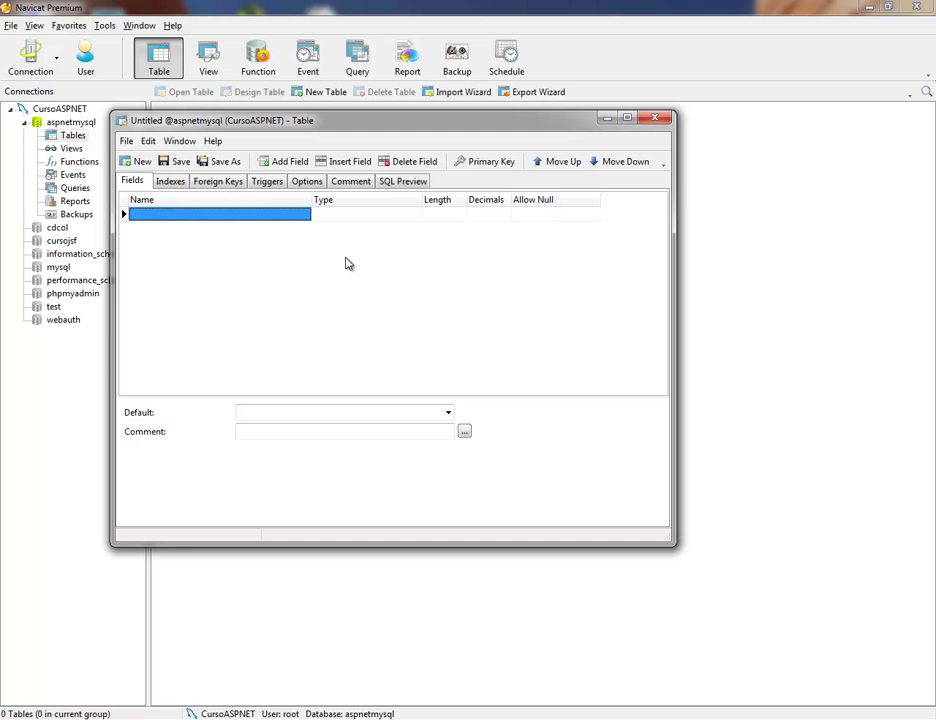
# Step: Add the first field codifo as int, not null, and set it as primary key
pyautogui.write('codigo')
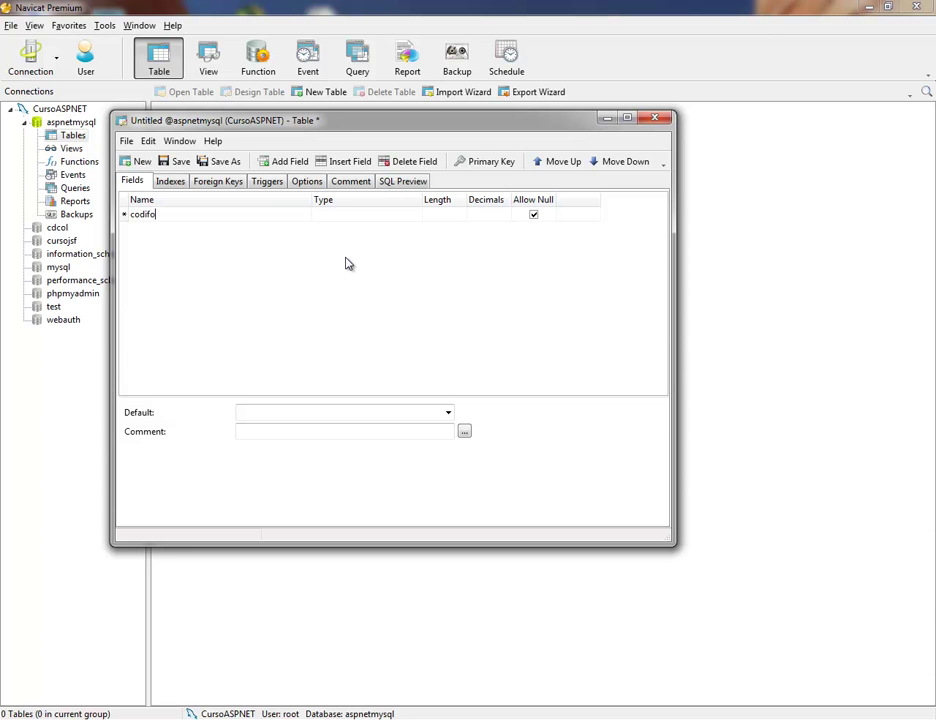
pyautogui.press('Tab')
pyautogui.write('int')
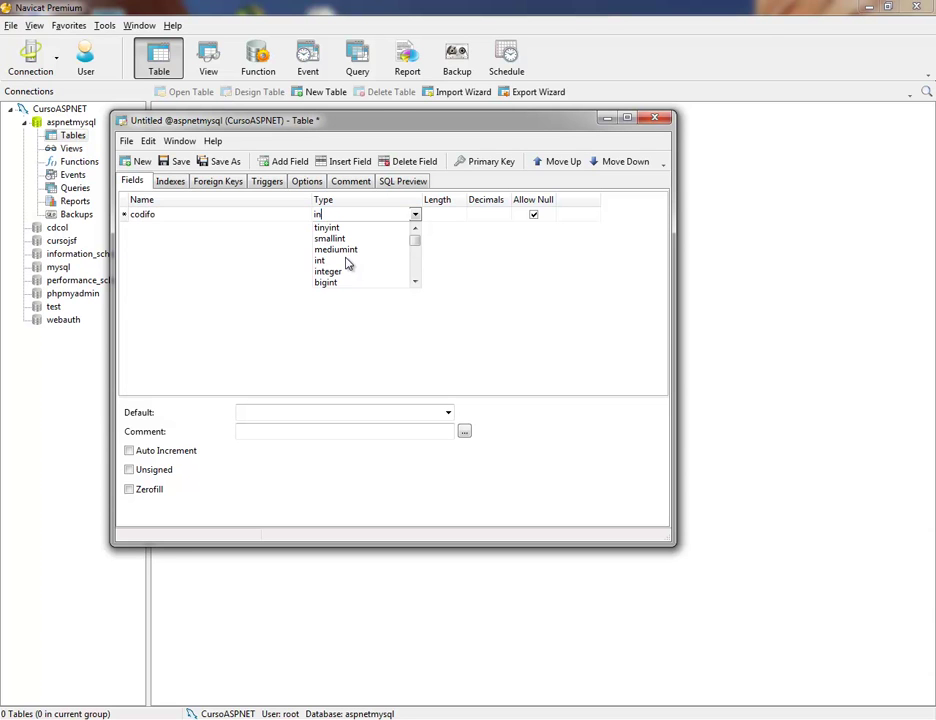
pyautogui.press('Tab')
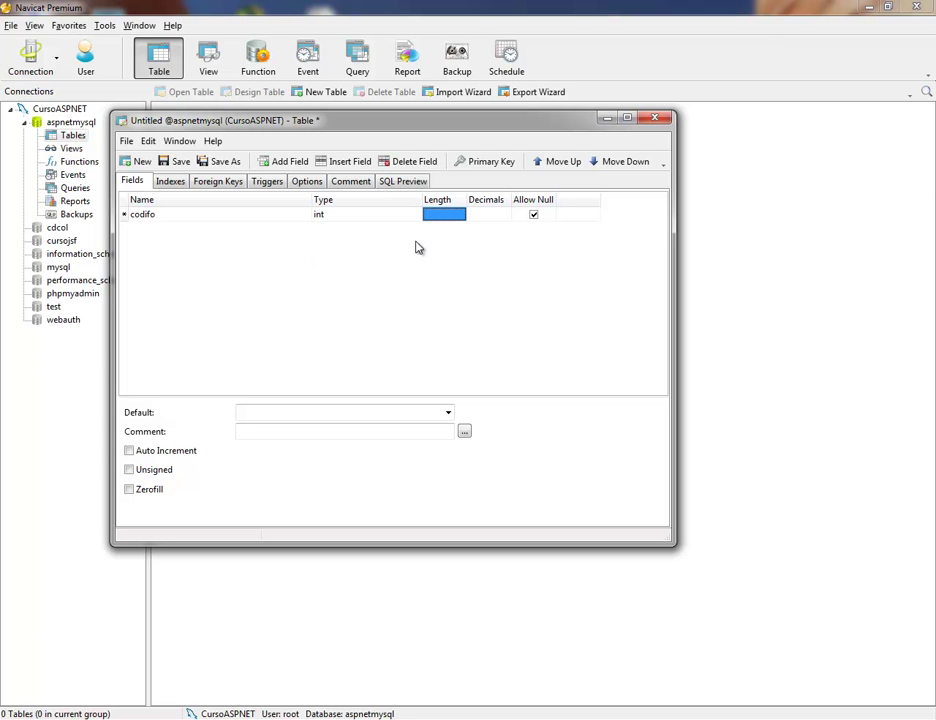
pyautogui.click(535, 216)
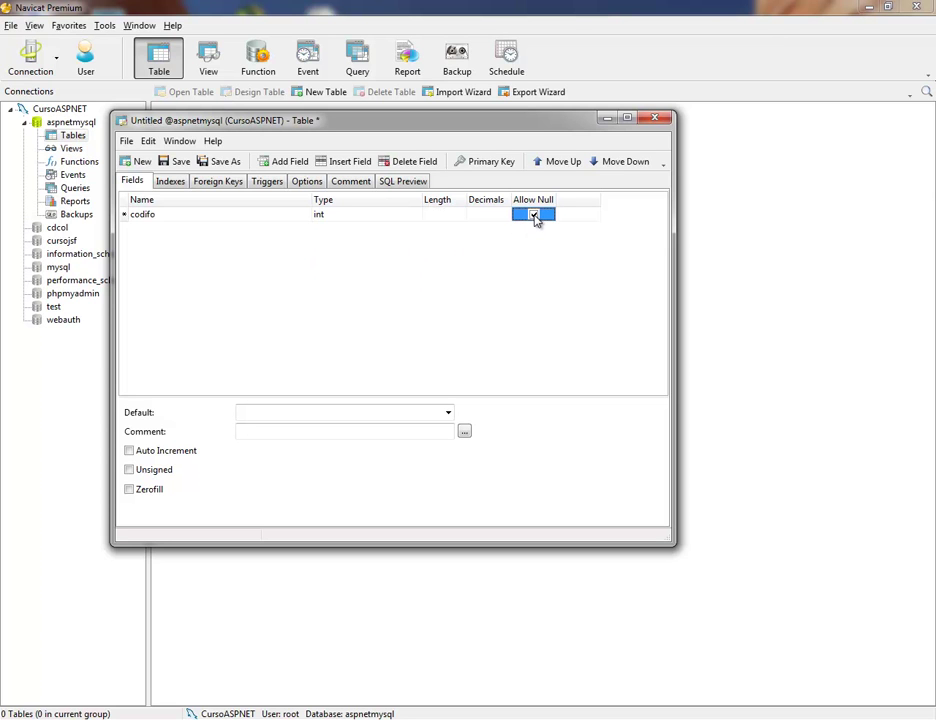
pyautogui.click(492, 163)
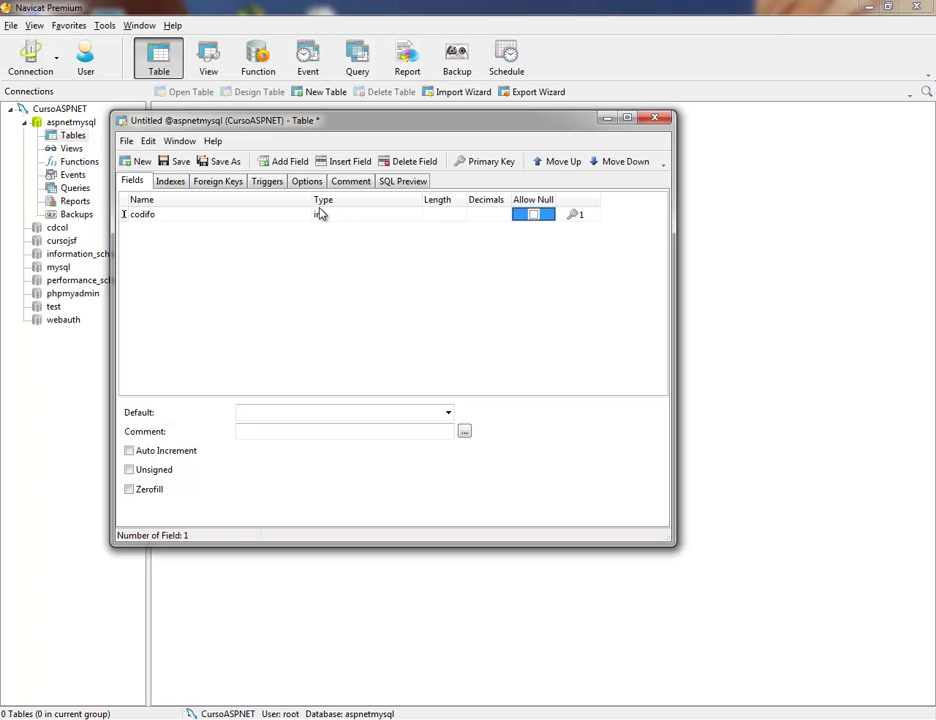
pyautogui.click(196, 216)
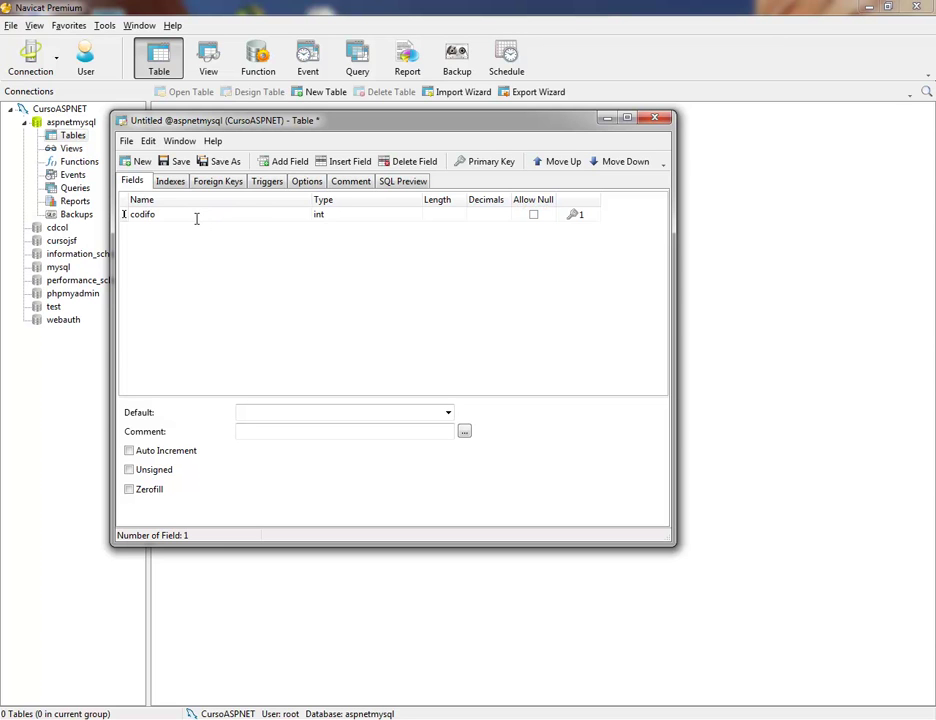
# Step: Rename the key field to codigo and add nombres and apellidos as char 40 fields
pyautogui.write('g')
pyautogui.press('Down')
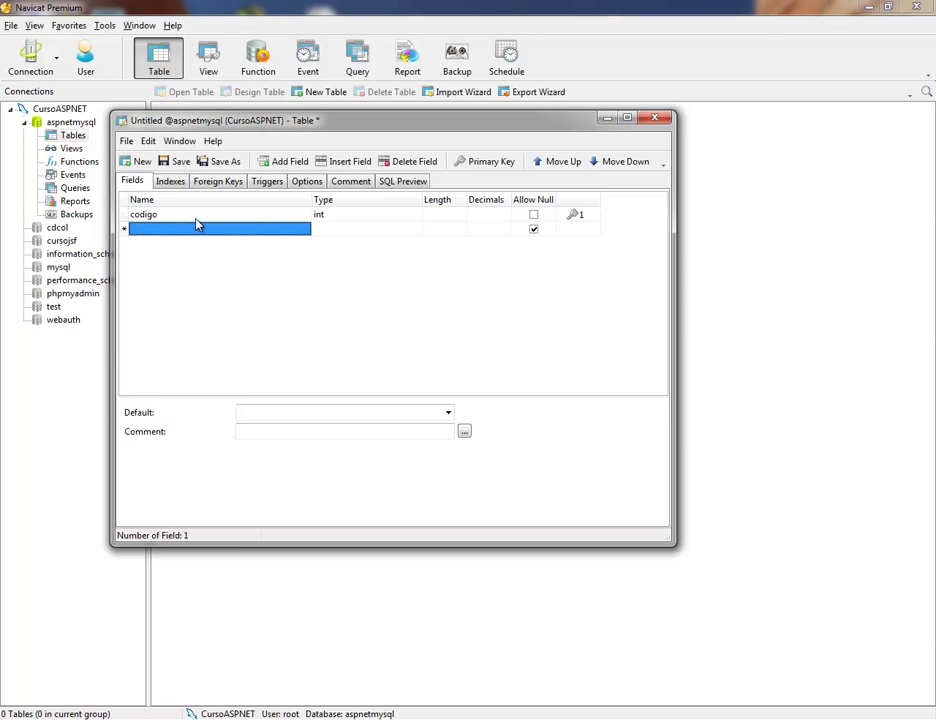
pyautogui.write('nombres')
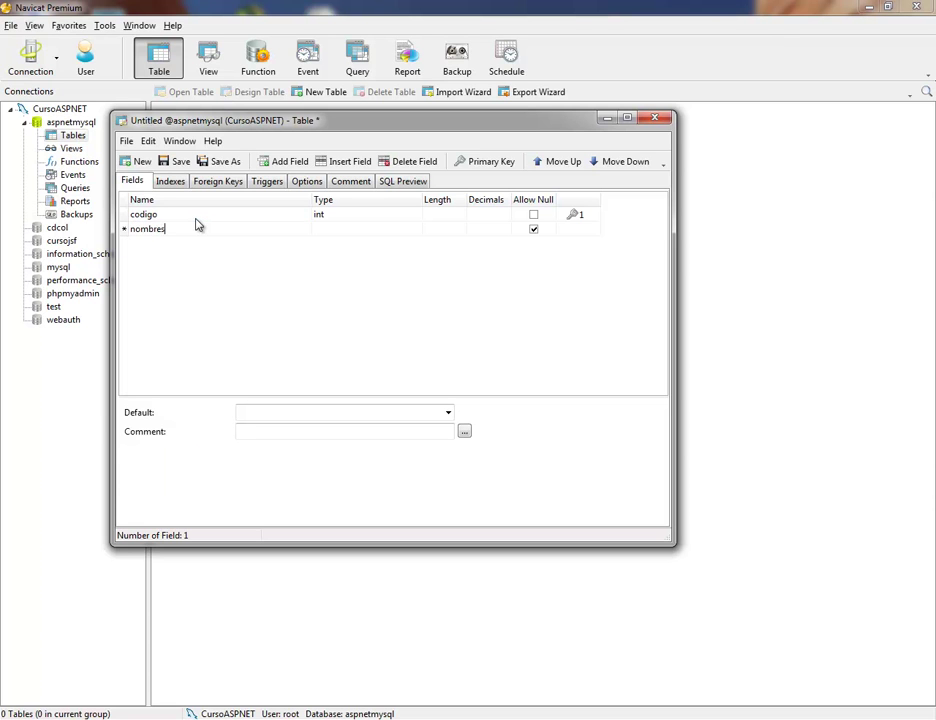
pyautogui.press('Tab')
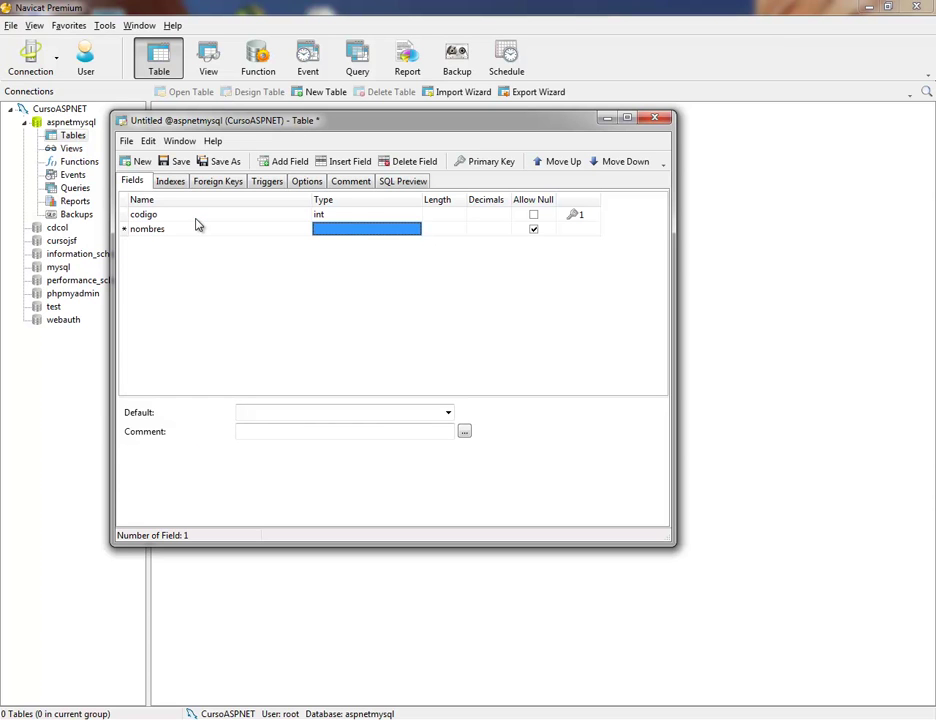
pyautogui.write('char')
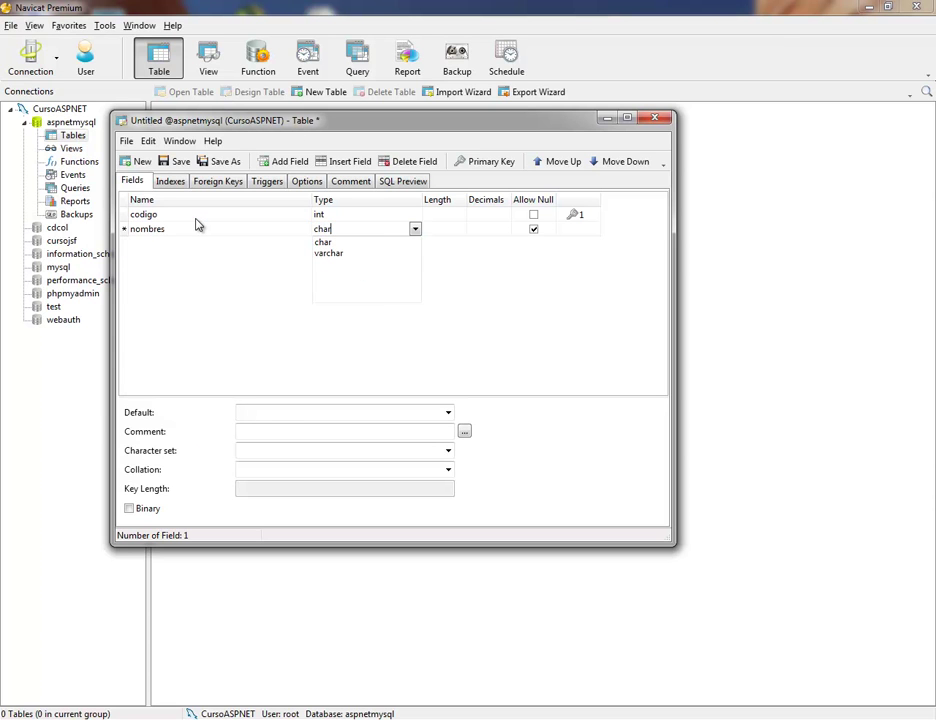
pyautogui.press('Tab')
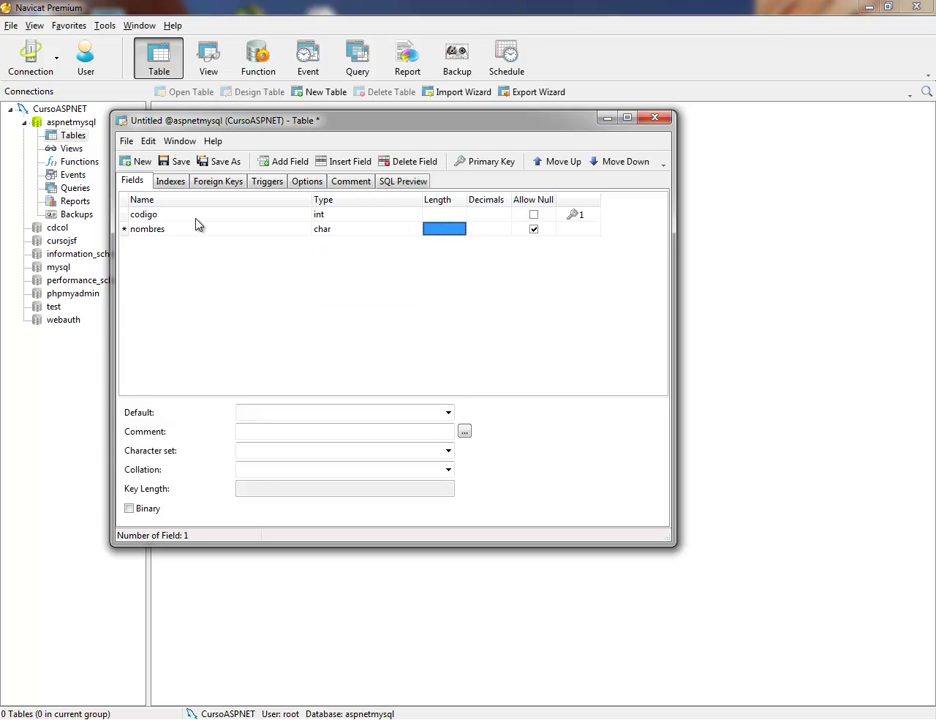
pyautogui.write('40')
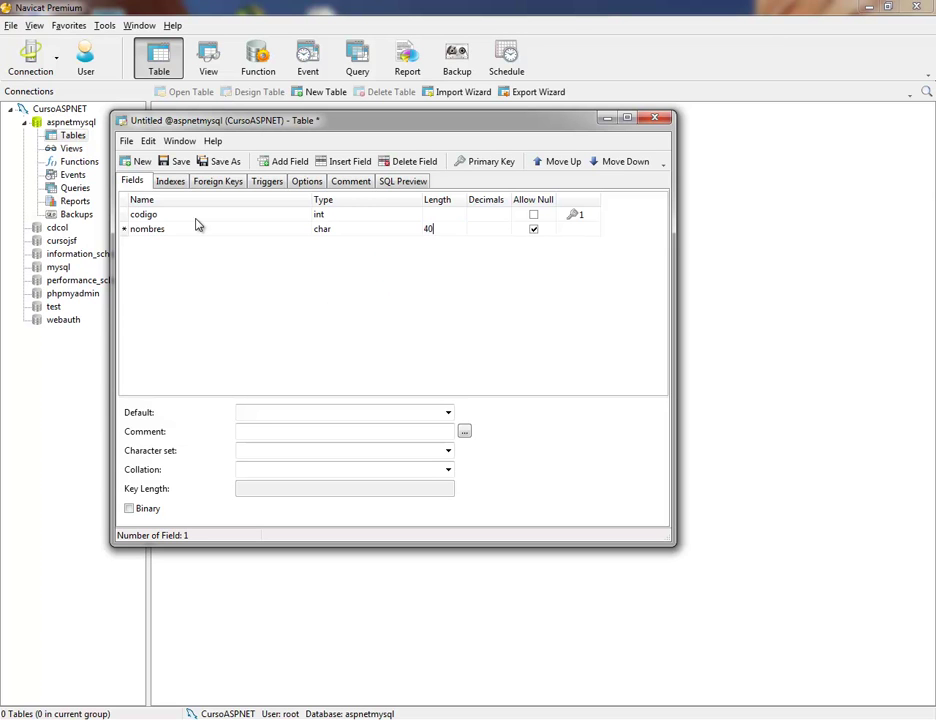
pyautogui.press('Tab')
pyautogui.press('Tab')
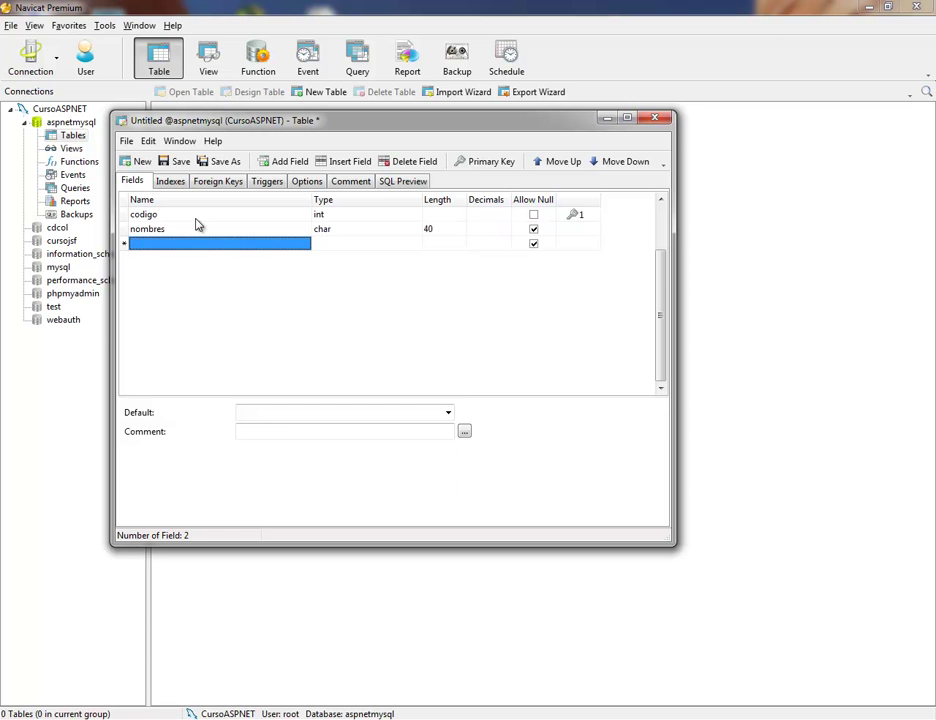
pyautogui.write('apellidos')
pyautogui.press('Tab')
pyautogui.write('cha')
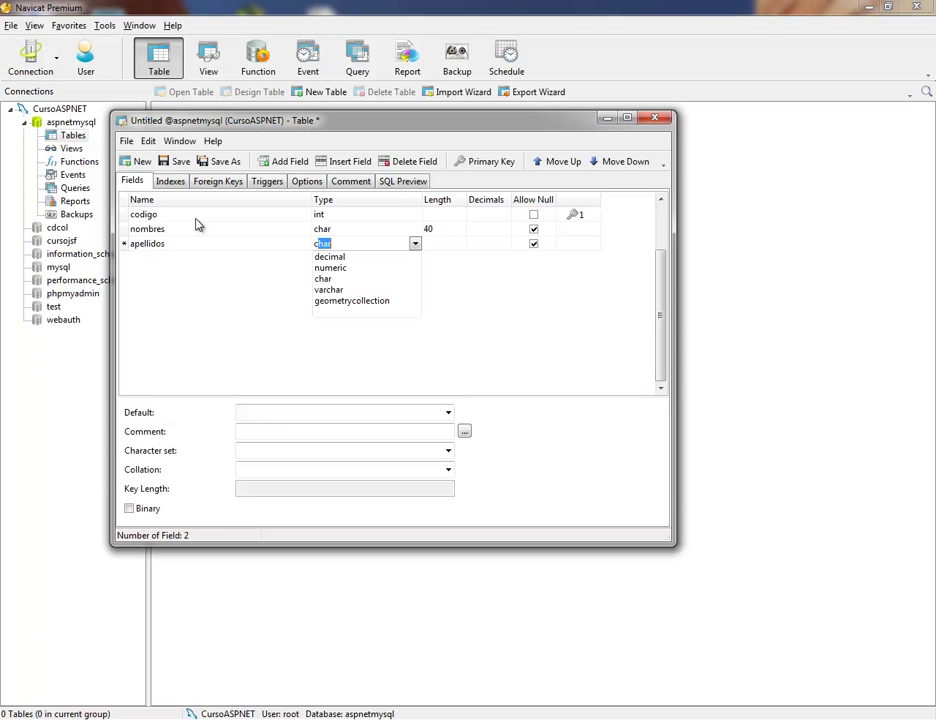
pyautogui.write('r')
pyautogui.press('Tab')
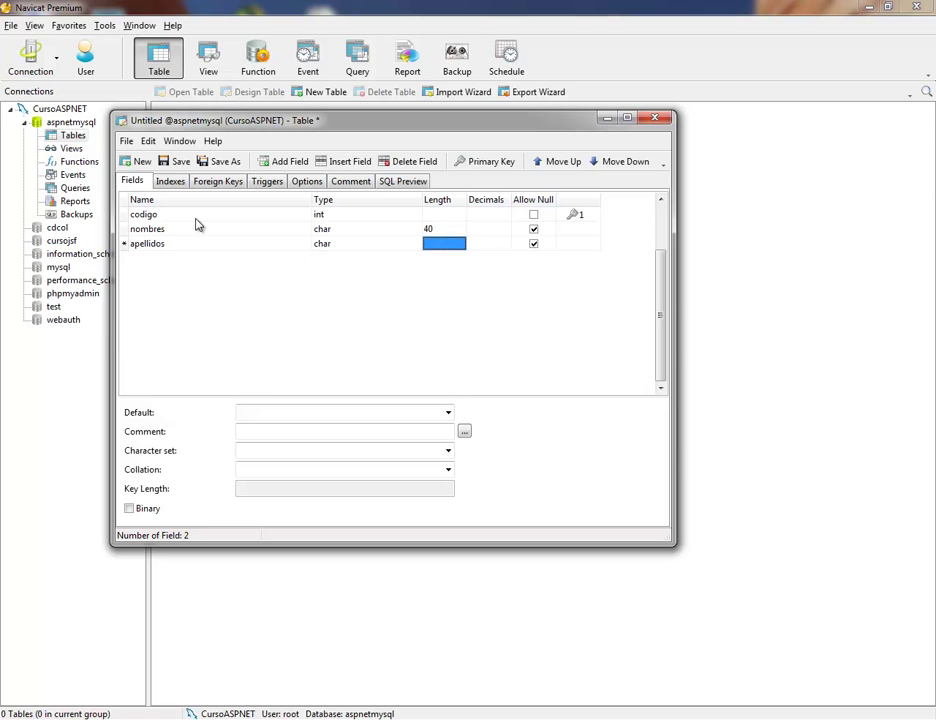
pyautogui.write('40')
pyautogui.press('Tab')
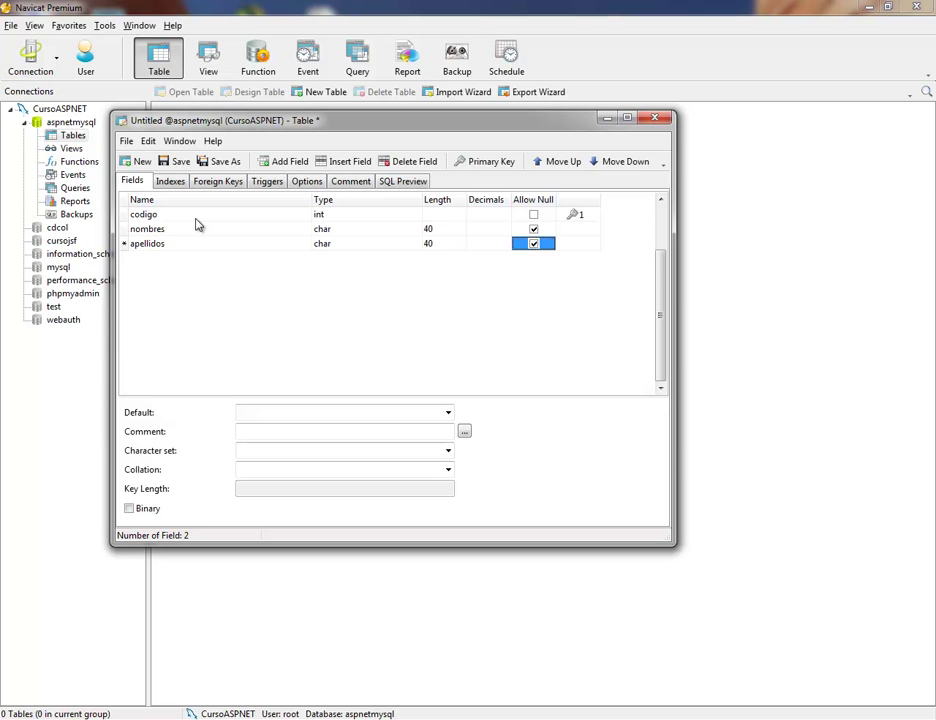
pyautogui.press('Tab')
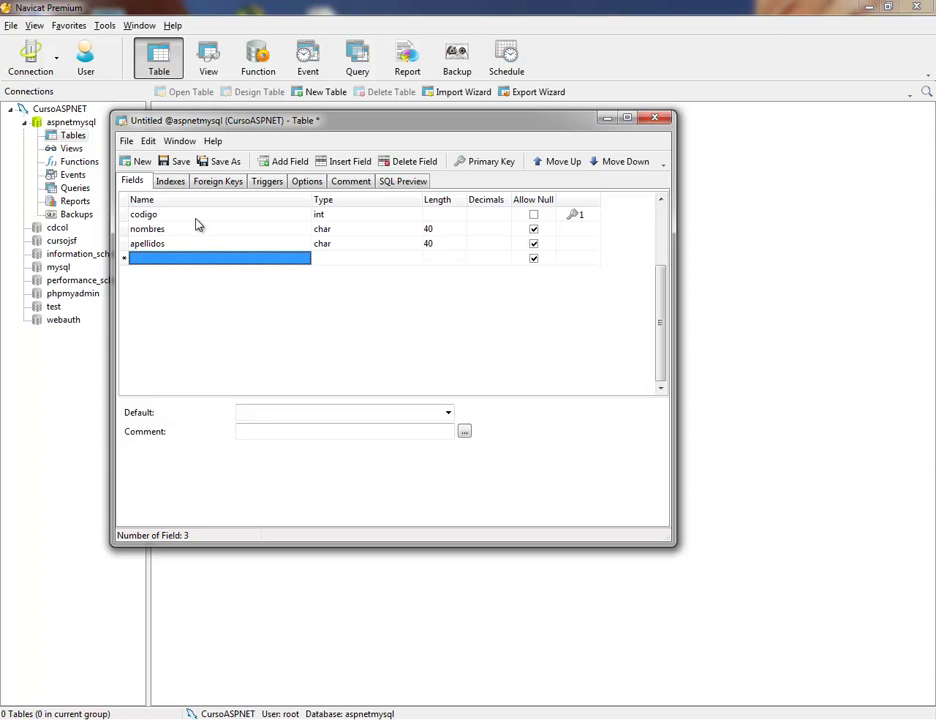
# Step: Add direccion as char 60, telefonos as char 40, and activo as a bit field
pyautogui.write('direccion')
pyautogui.press('Tab')
pyautogui.write('c')
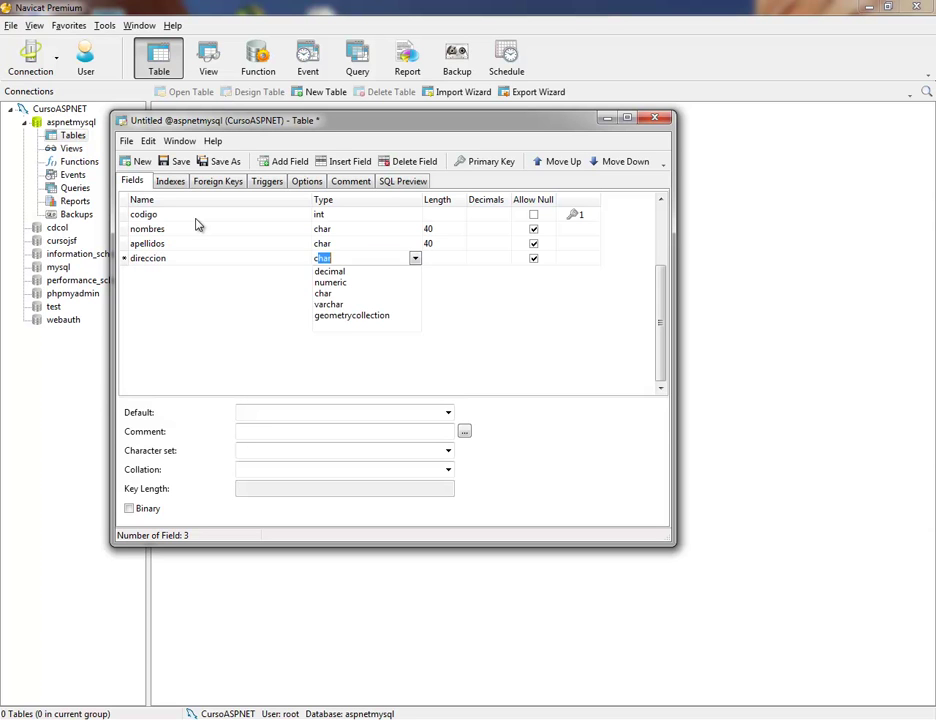
pyautogui.press('Tab')
pyautogui.write('60')
pyautogui.press('Tab')
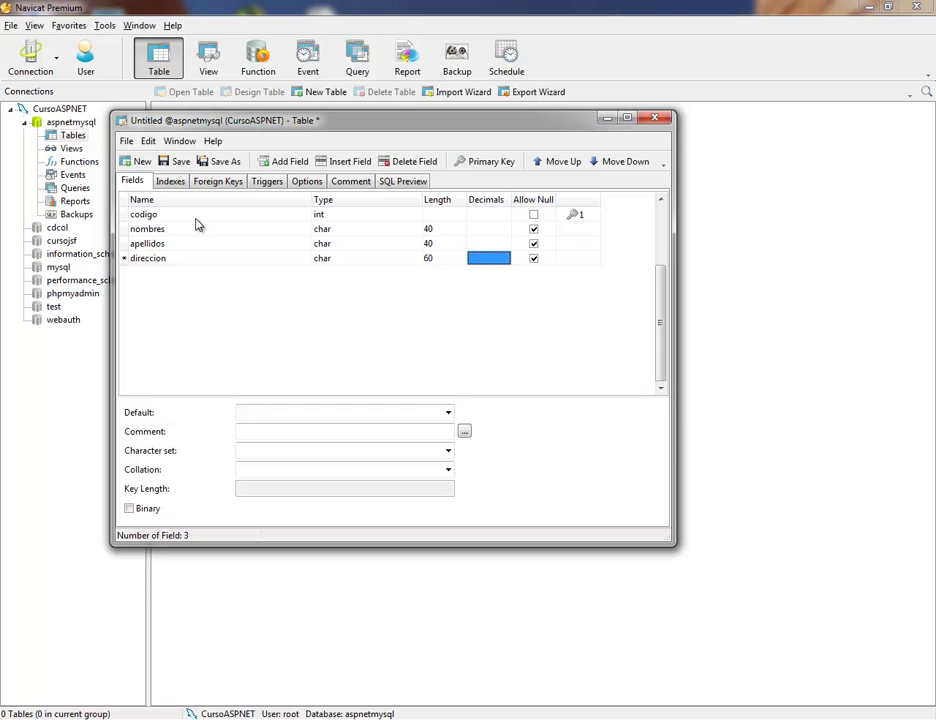
pyautogui.press('Tab')
pyautogui.press('Tab')
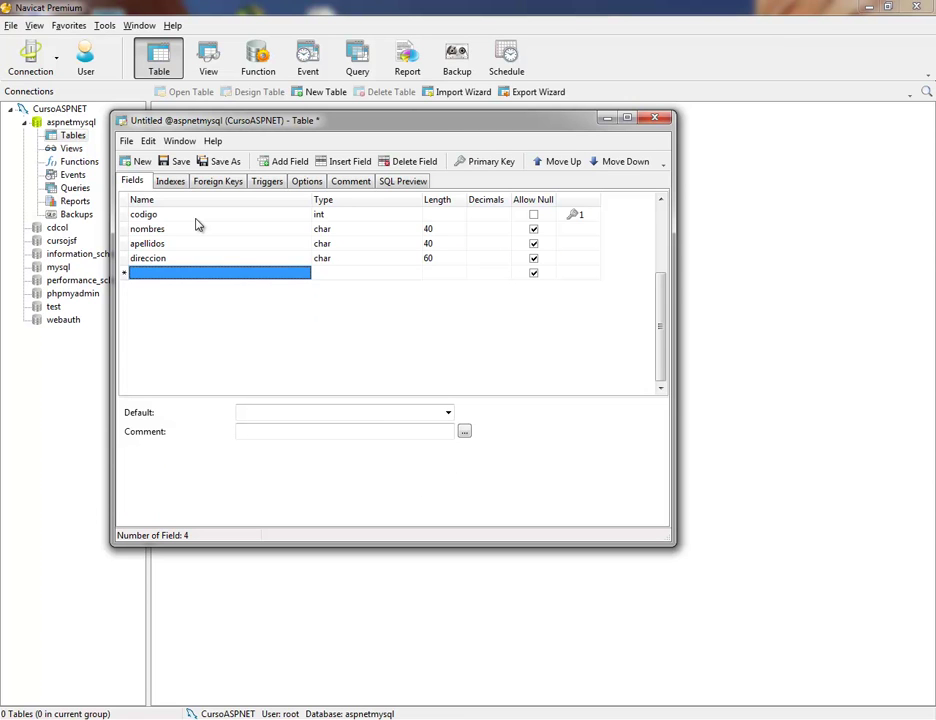
pyautogui.write('telefonos')
pyautogui.press('Tab')
pyautogui.write('c')
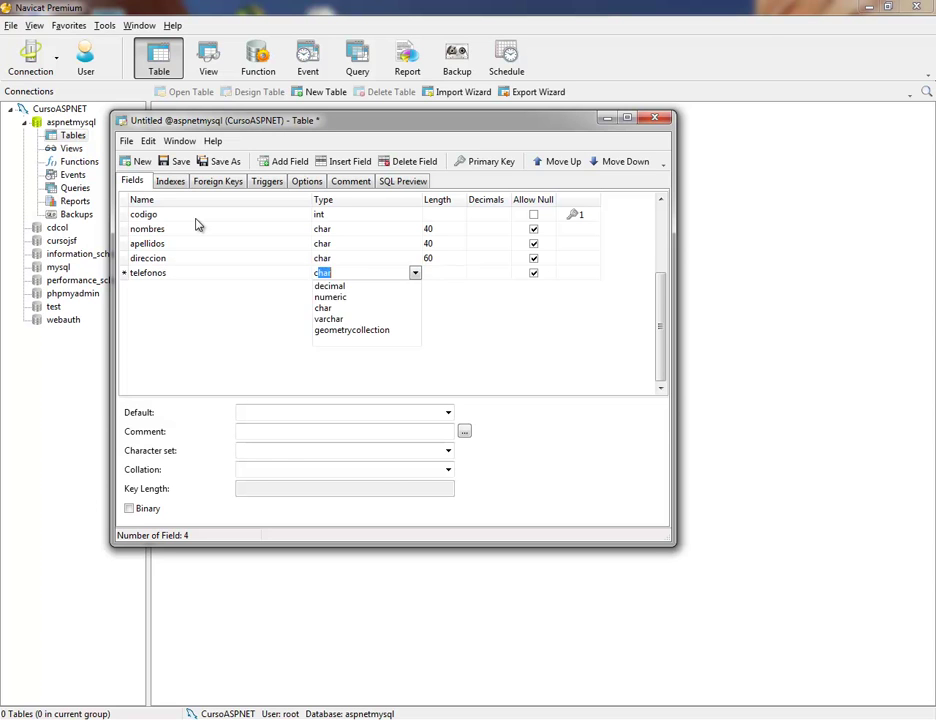
pyautogui.press('Tab')
pyautogui.write('40')
pyautogui.press('Tab')
pyautogui.press('Tab')
pyautogui.press('Tab')
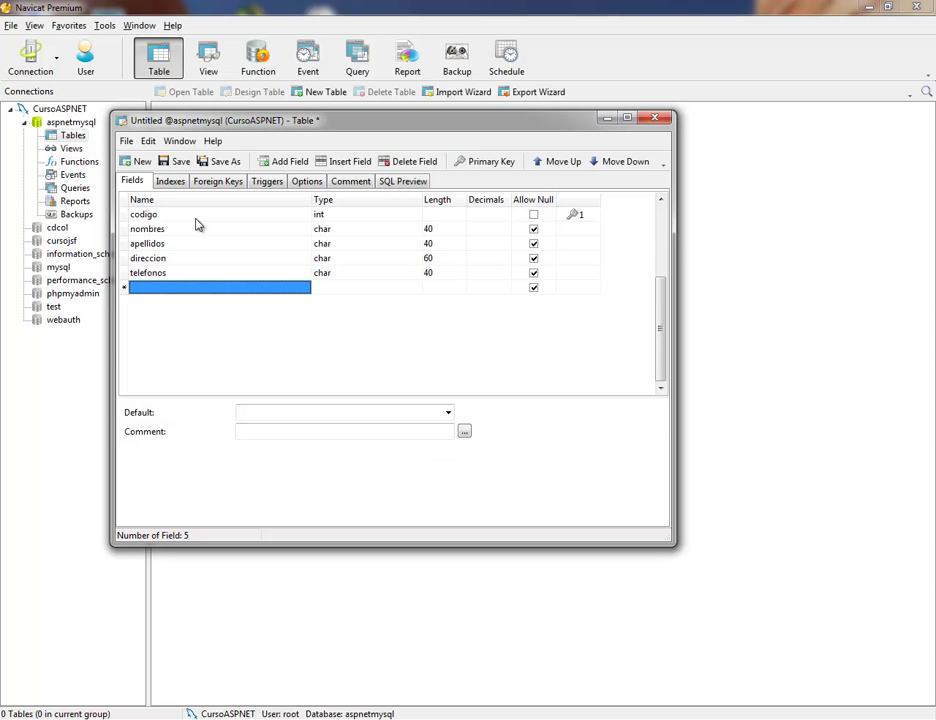
pyautogui.write('activo')
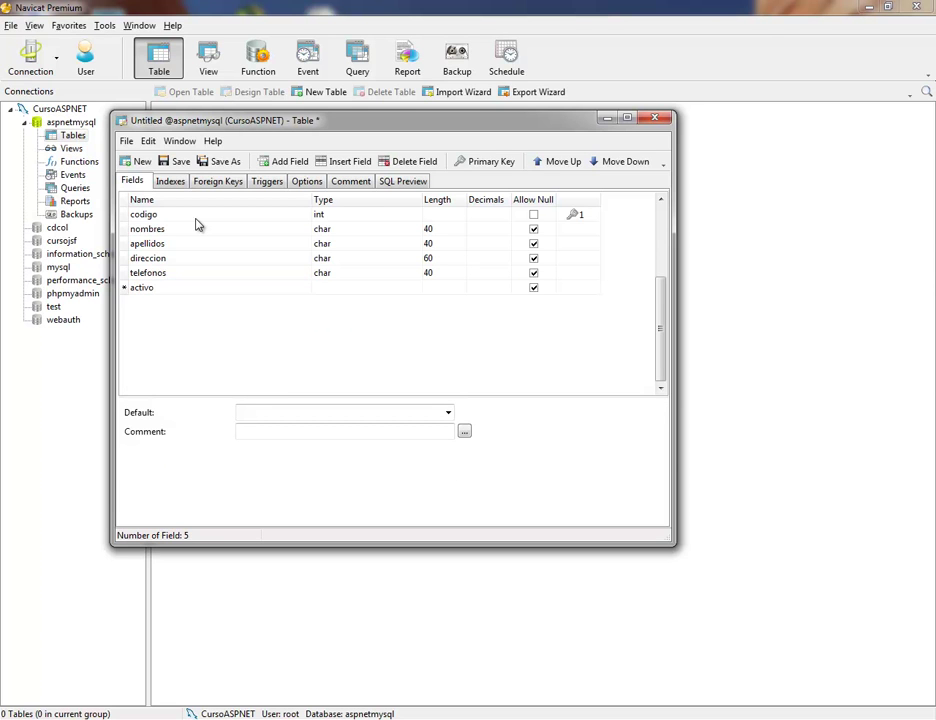
pyautogui.press('Tab')
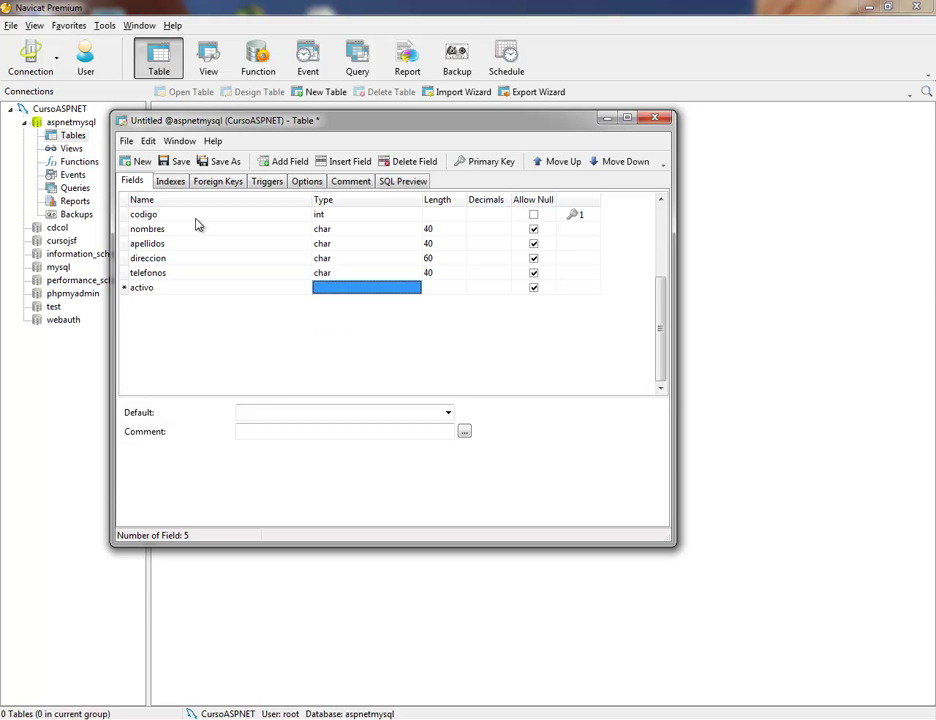
pyautogui.write('bit')
pyautogui.press('Tab')
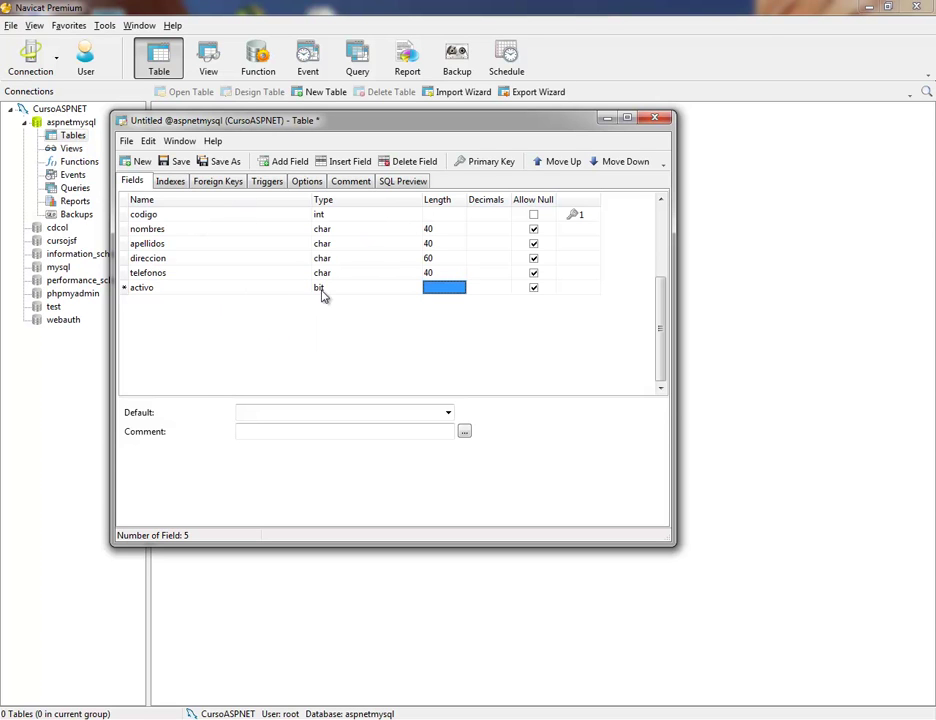
pyautogui.click(580, 287)
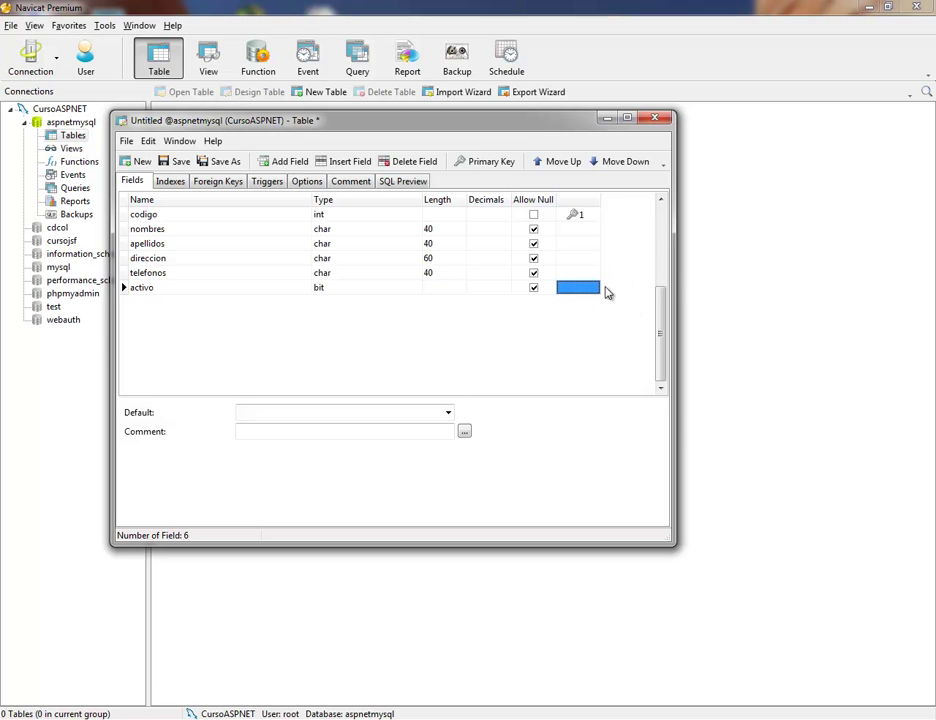
# Step: Save the new table as 'empleados' and close its design window
pyautogui.moveTo(656, 306); pyautogui.dragTo(677, 209)
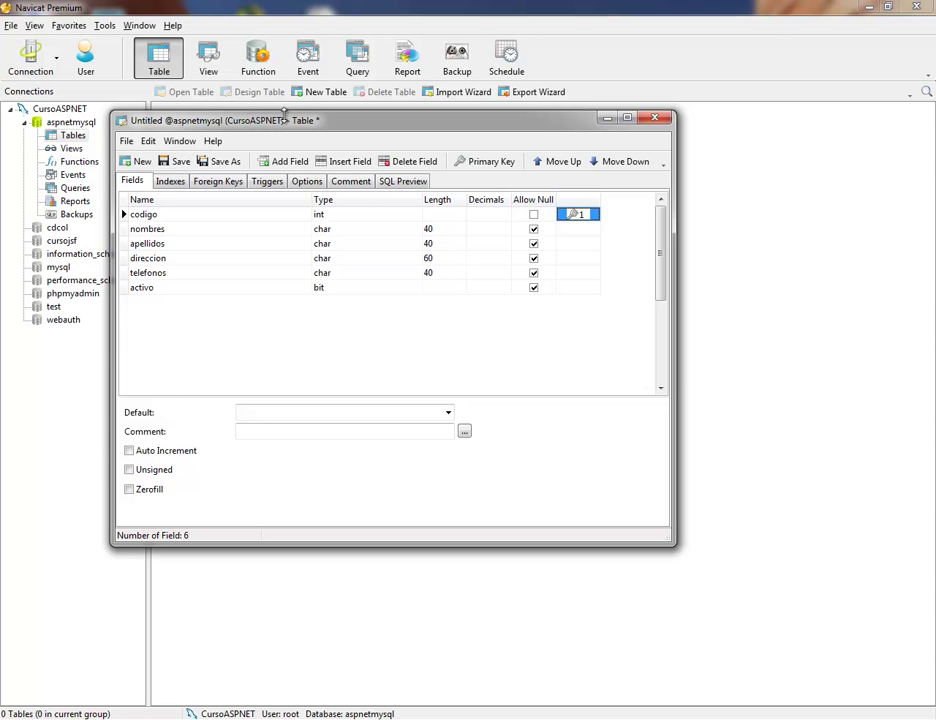
pyautogui.click(224, 167)
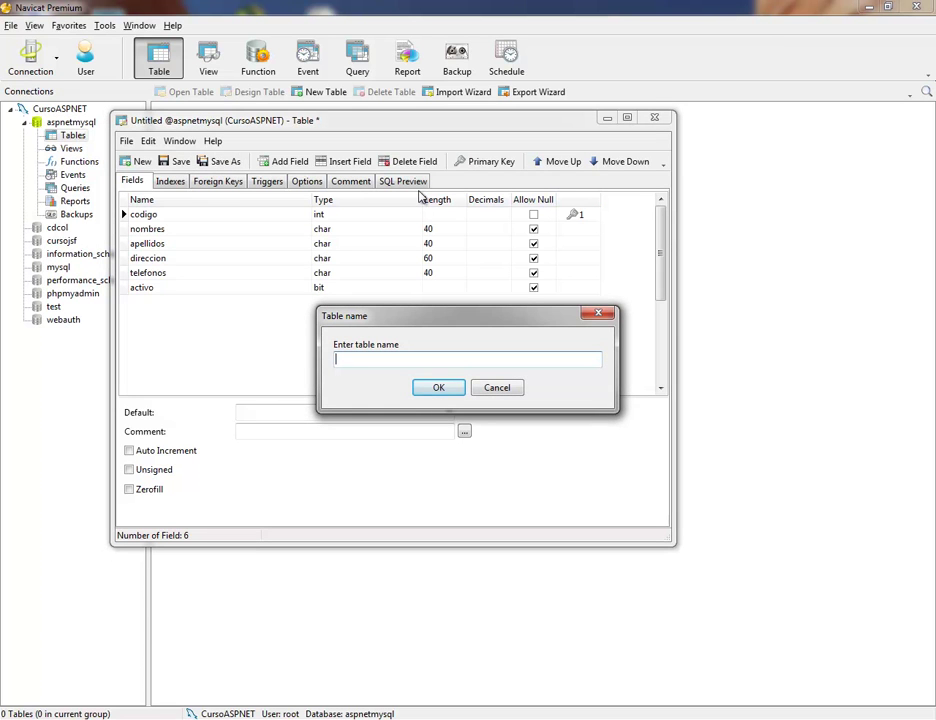
pyautogui.write('empleados')
pyautogui.click(437, 392)
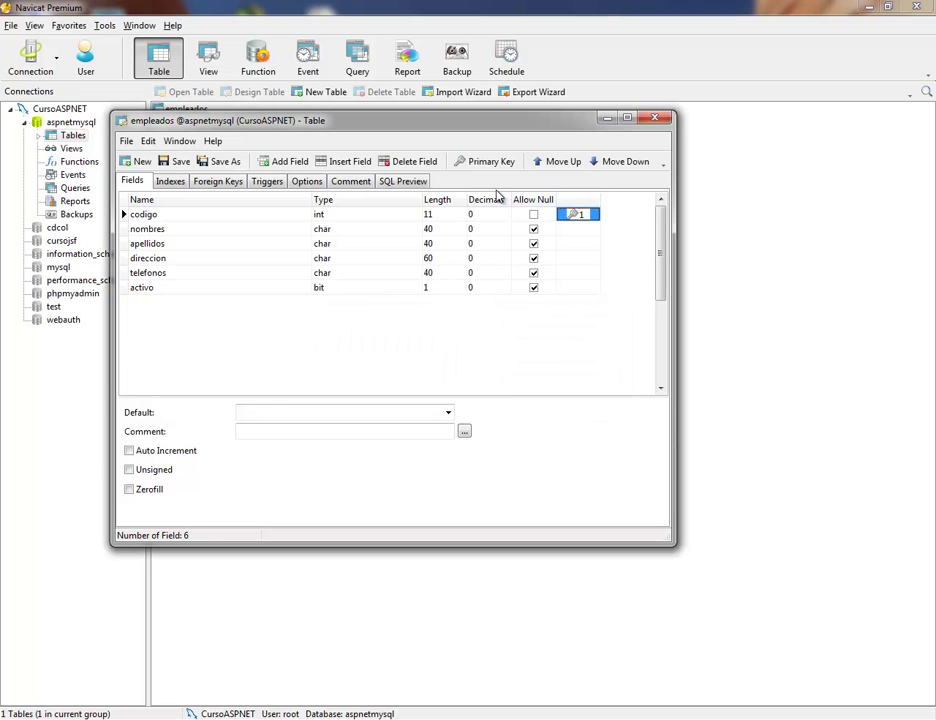
pyautogui.click(654, 120)
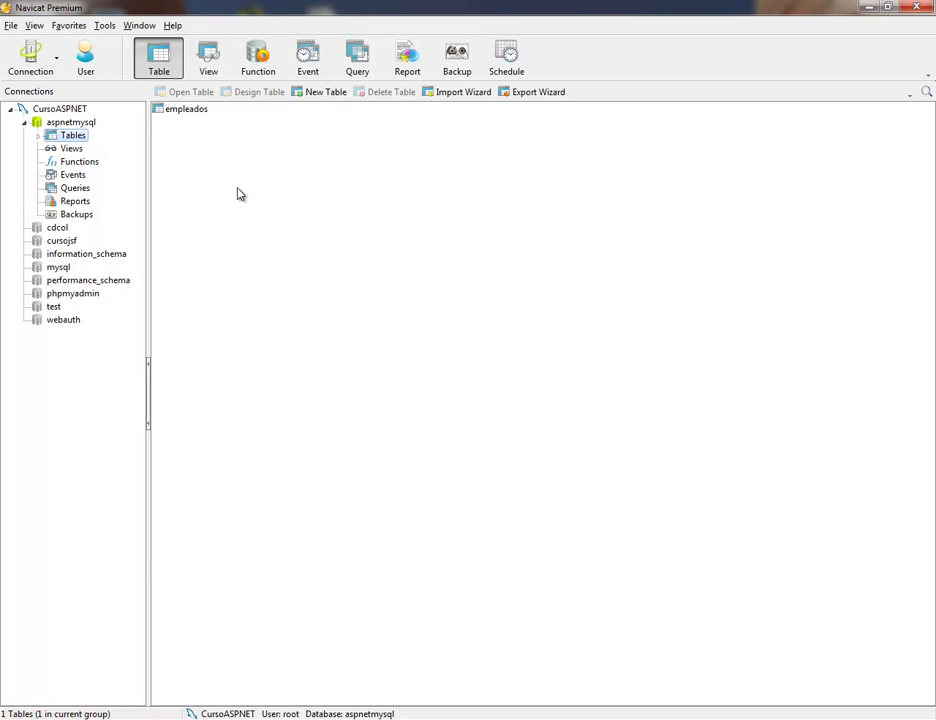
# Step: Open the empleados table to confirm it has no rows, then show the aspnetmysql queries list
pyautogui.doubleClick(180, 112)
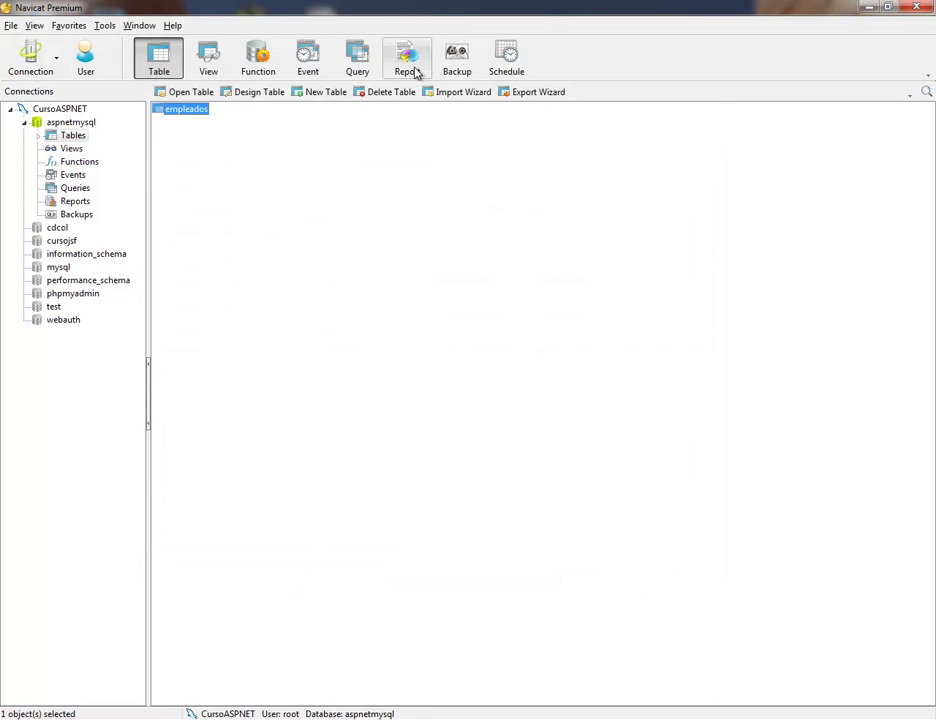
pyautogui.click(358, 68)
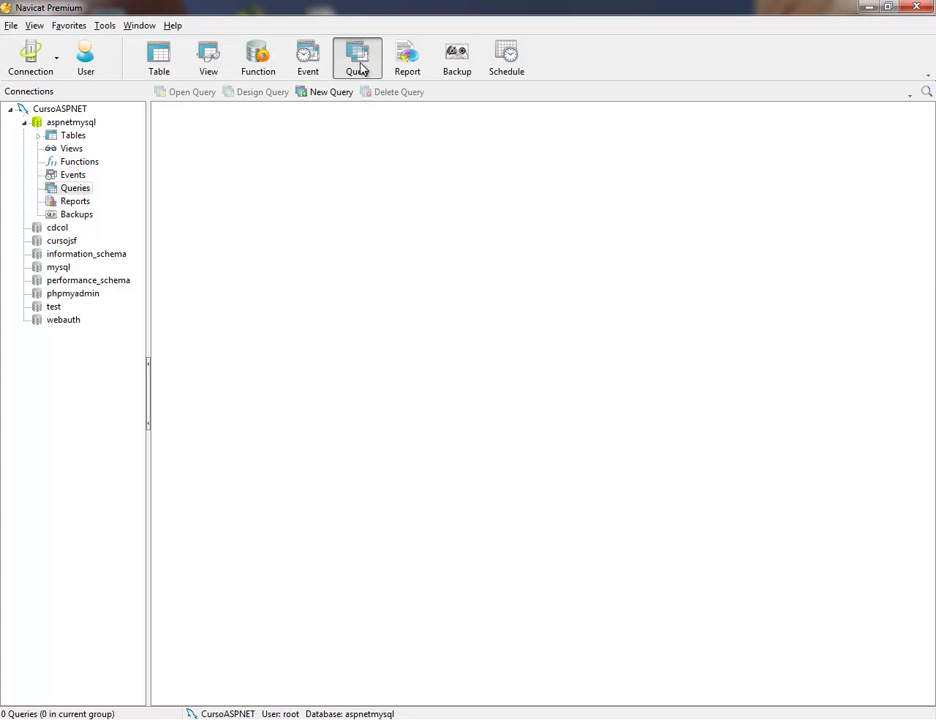
# Step: Start a new query with INSERT INTO empleados VALUES, code 1500 and the employee's first and last name
pyautogui.click(326, 91)
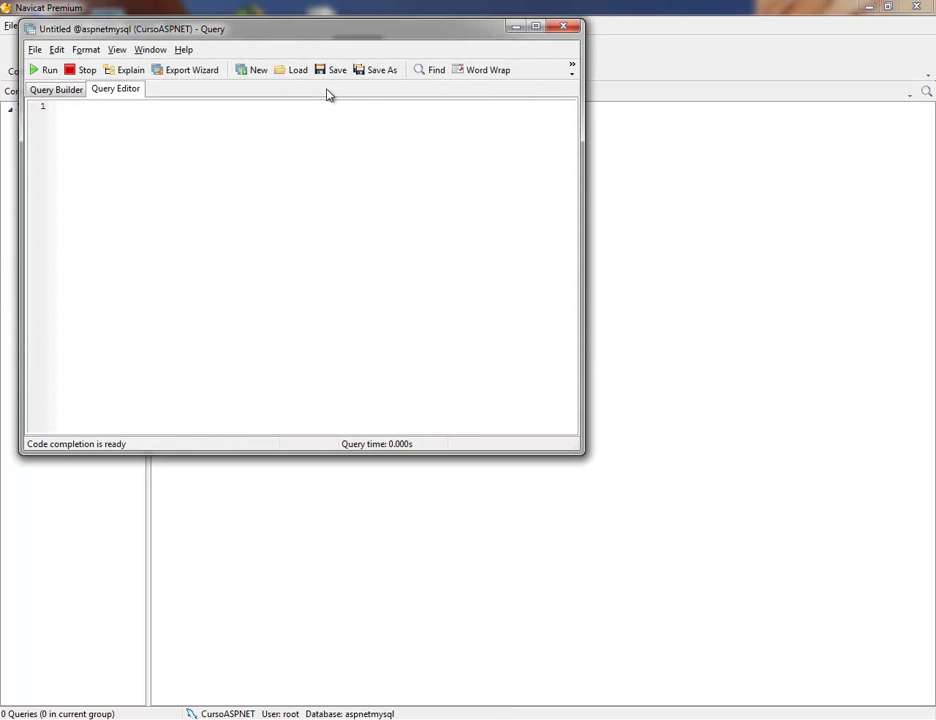
pyautogui.moveTo(349, 36); pyautogui.dragTo(545, 215)
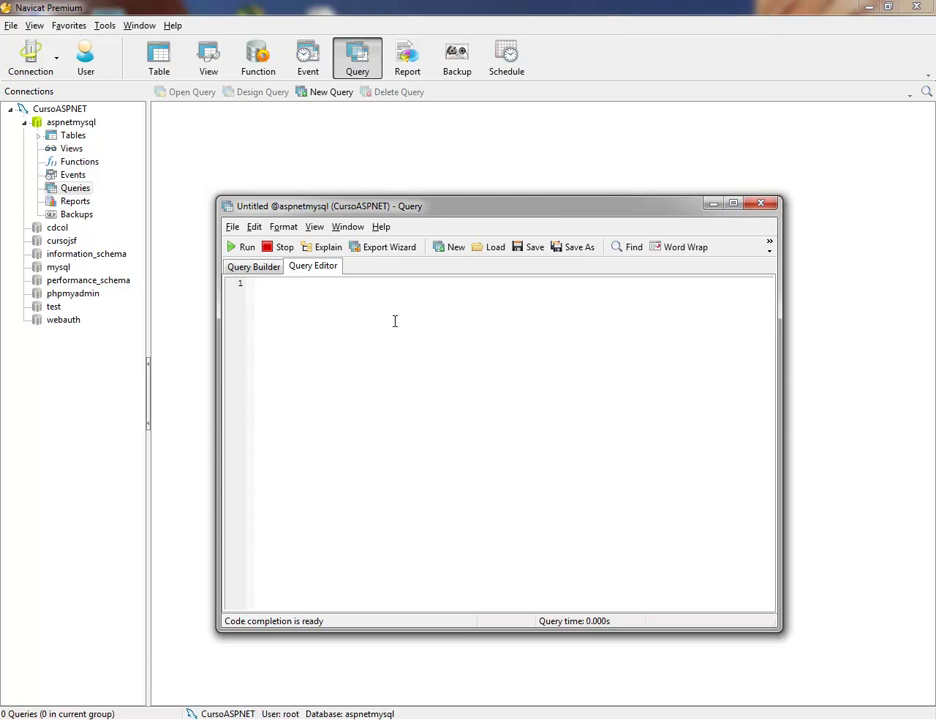
pyautogui.write('INSET')
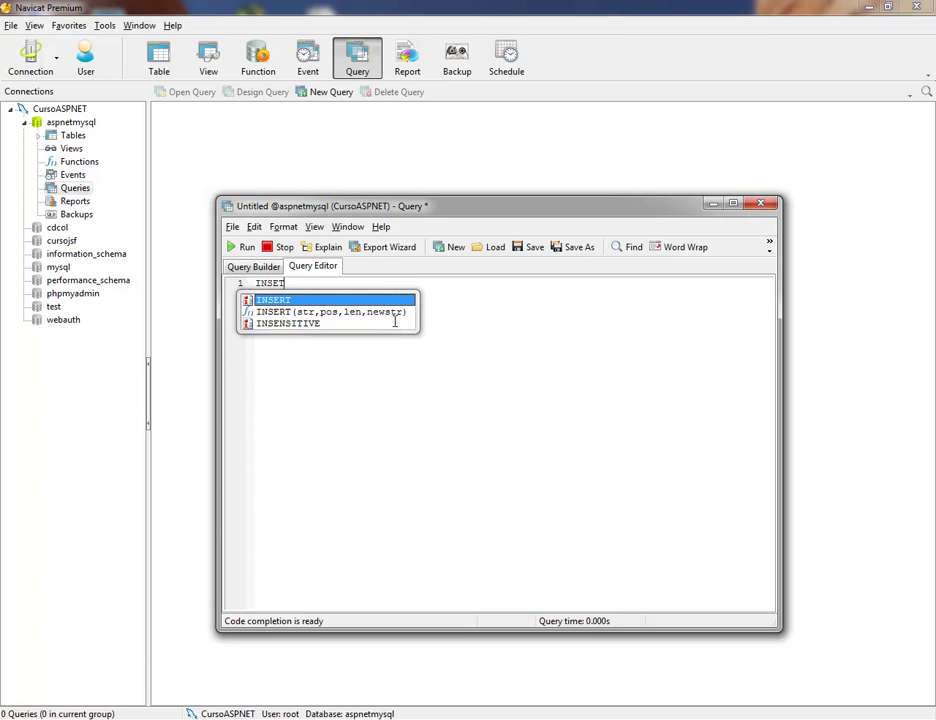
pyautogui.press('BackSpace')
pyautogui.write('RT I')
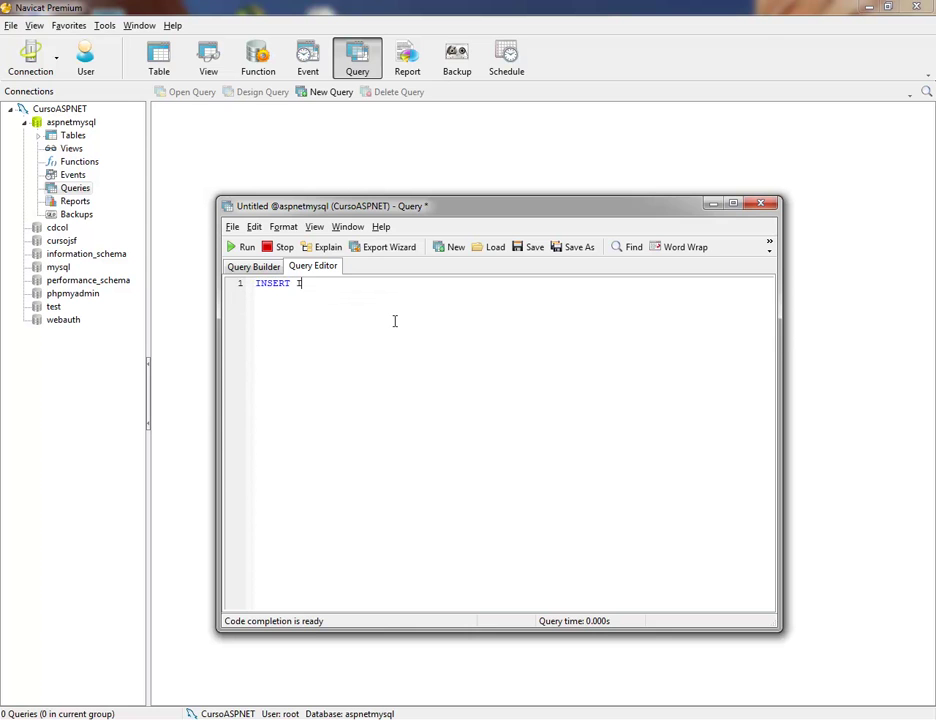
pyautogui.write('NTO empleados VAL')
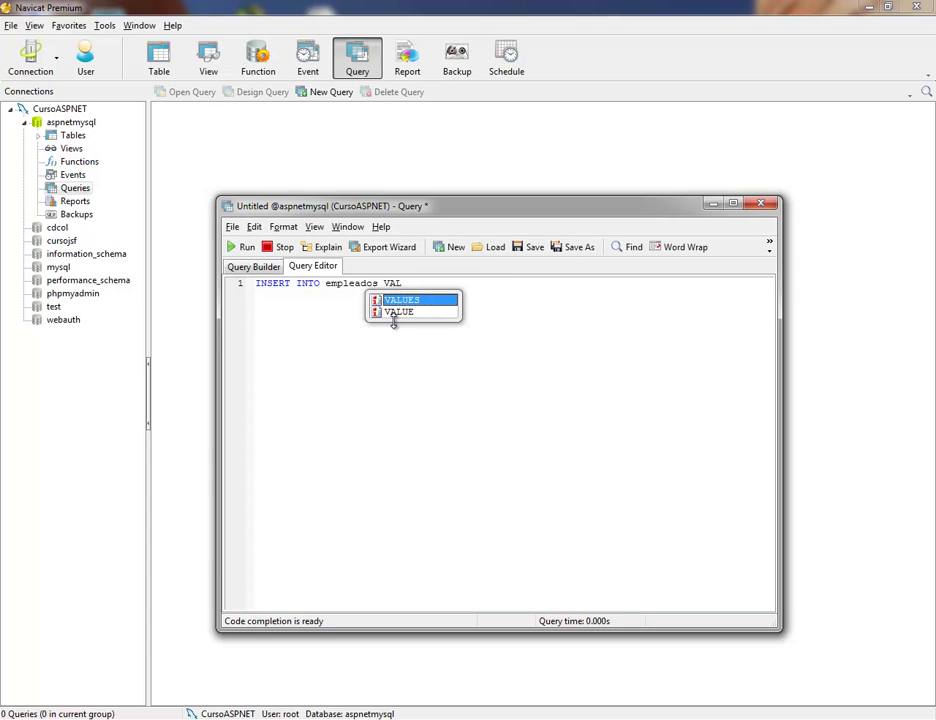
pyautogui.press('Return')
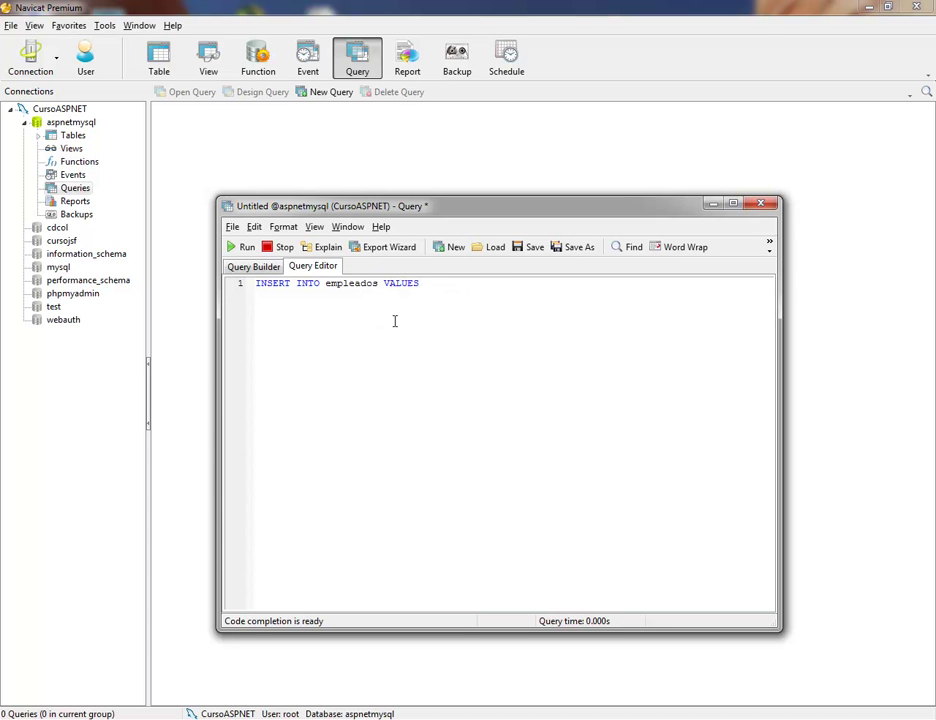
pyautogui.write('(')
pyautogui.write('15')
pyautogui.write('00')
pyautogui.write(", ''")
pyautogui.write('Juan')
pyautogui.press('BackSpace')
pyautogui.press('BackSpace')
pyautogui.press('BackSpace')
pyautogui.press('BackSpace')
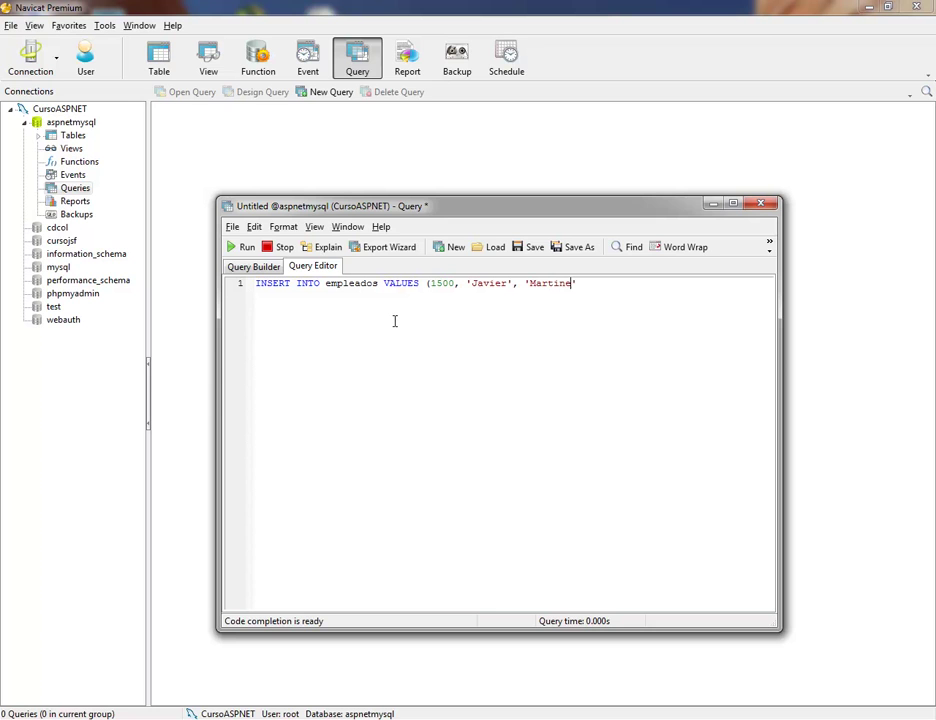
pyautogui.press('Right')
pyautogui.write(',')
# Step: Finish the values with address Venezuela, a phone number and true, then select the statement
pyautogui.write("'")
pyautogui.write('Venezuela')
pyautogui.write("'")
pyautogui.write(', ')
pyautogui.write("'")
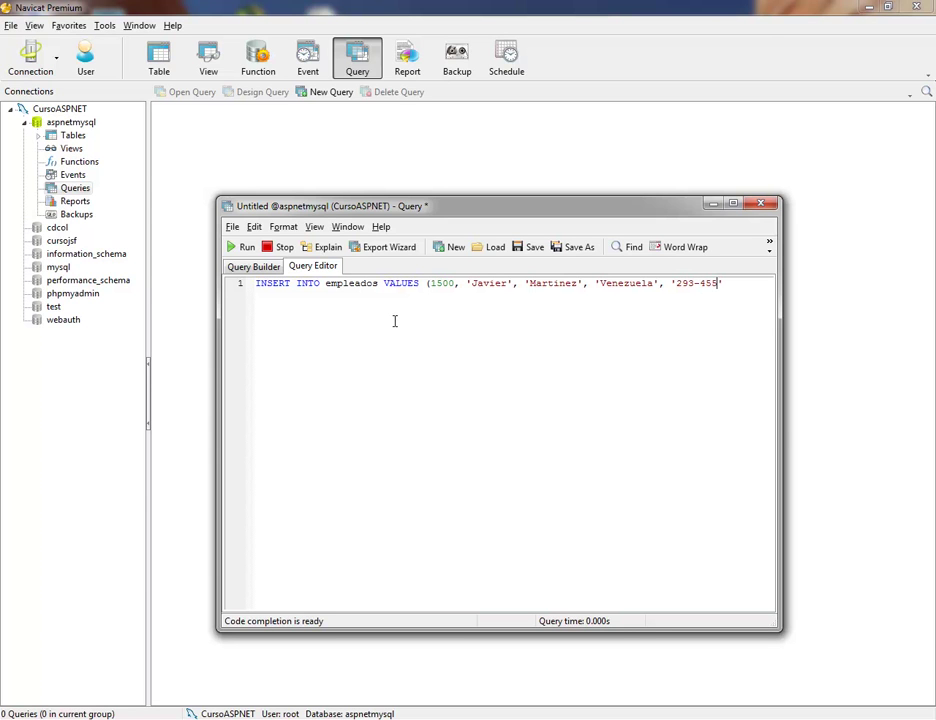
pyautogui.write(', true')
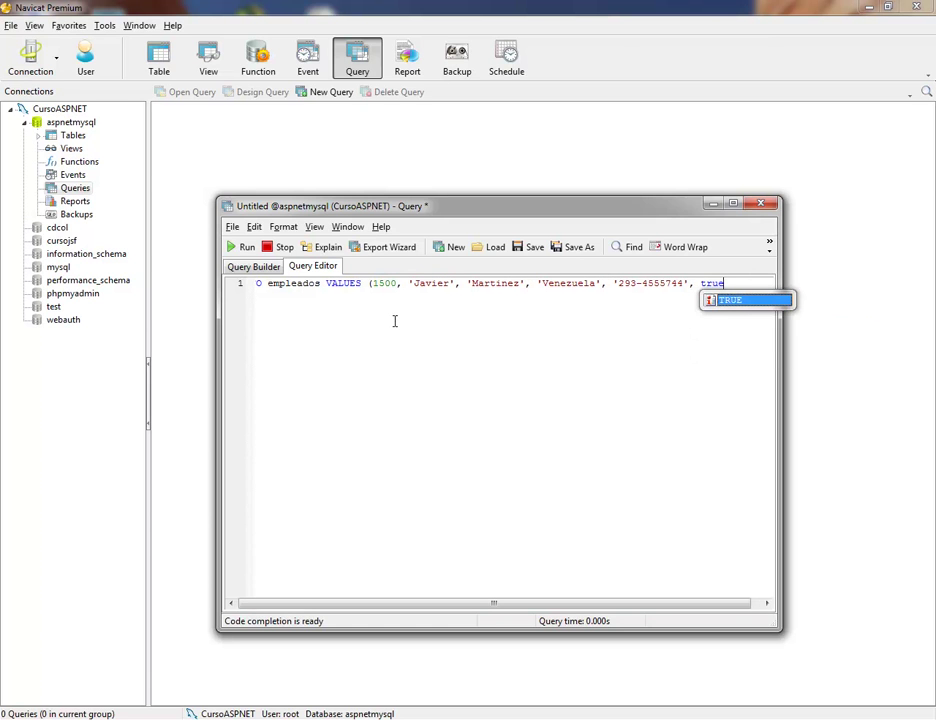
pyautogui.press('Return')
pyautogui.press('BackSpace')
pyautogui.press('BackSpace')
pyautogui.press('BackSpace')
pyautogui.press('BackSpace')
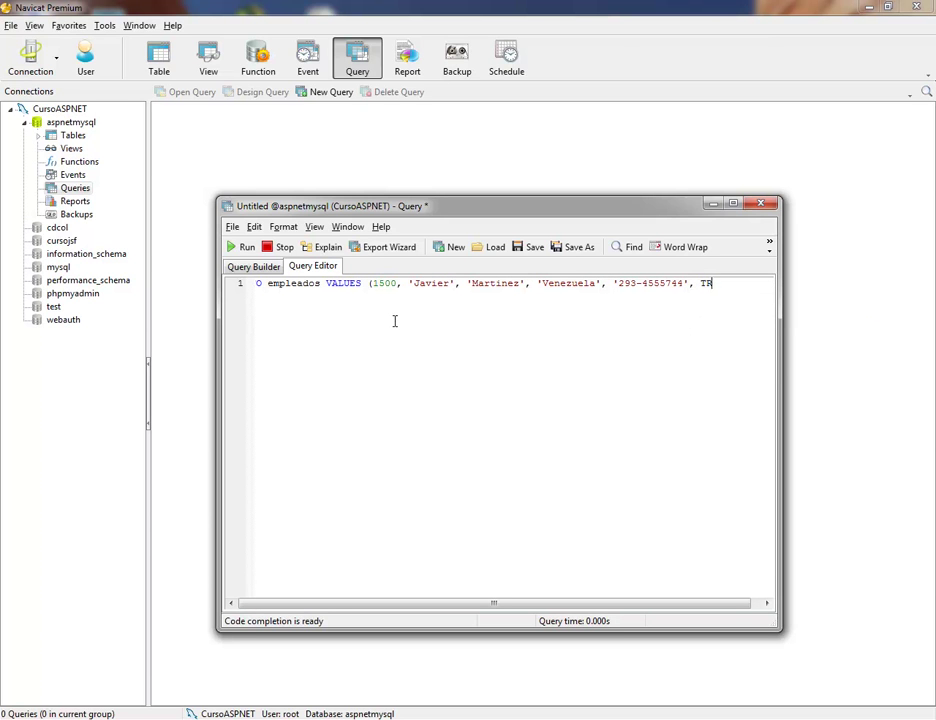
pyautogui.write('true')
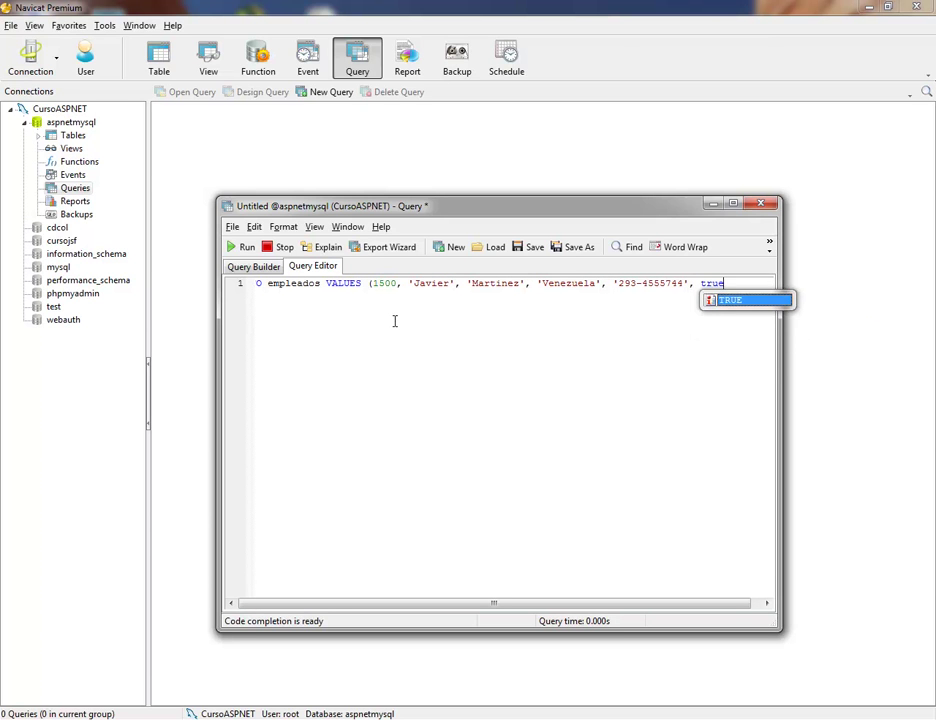
pyautogui.write('=)')
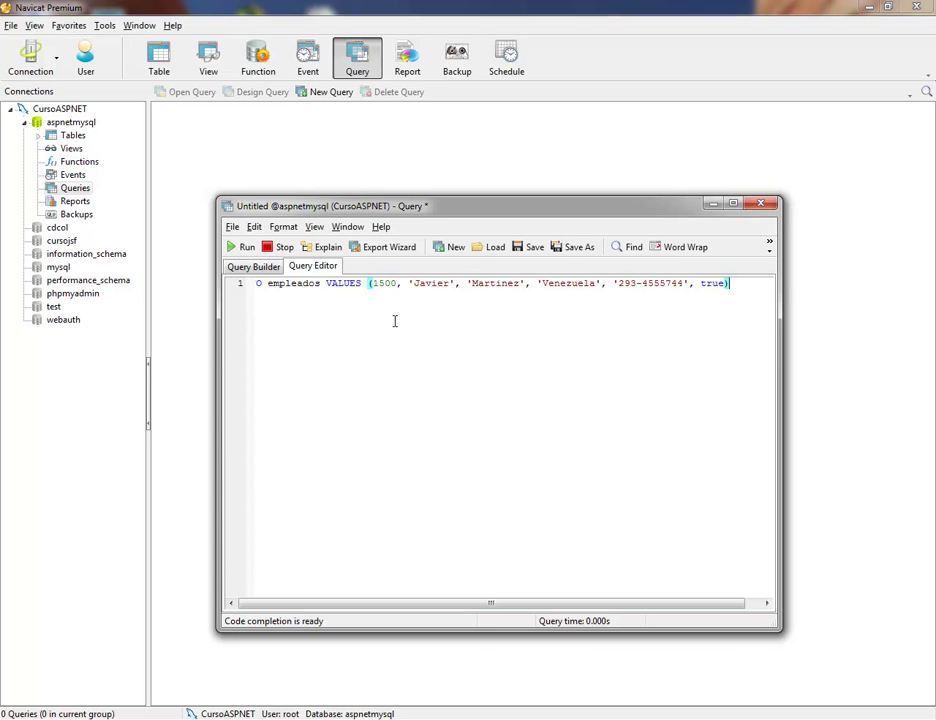
pyautogui.write(';')
pyautogui.click(231, 603)
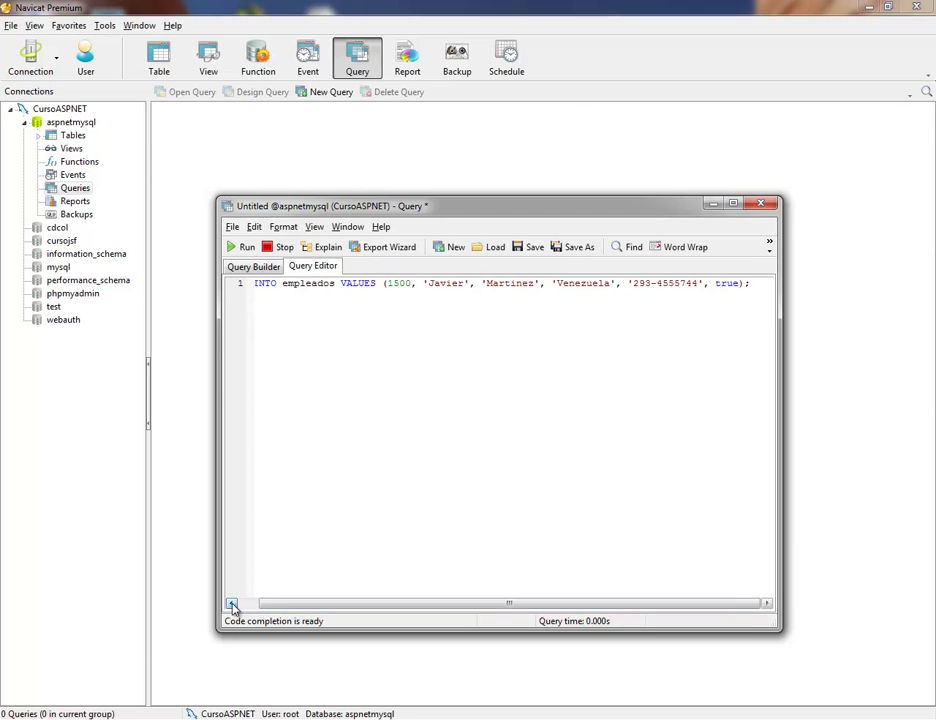
pyautogui.moveTo(270, 604); pyautogui.dragTo(250, 604)
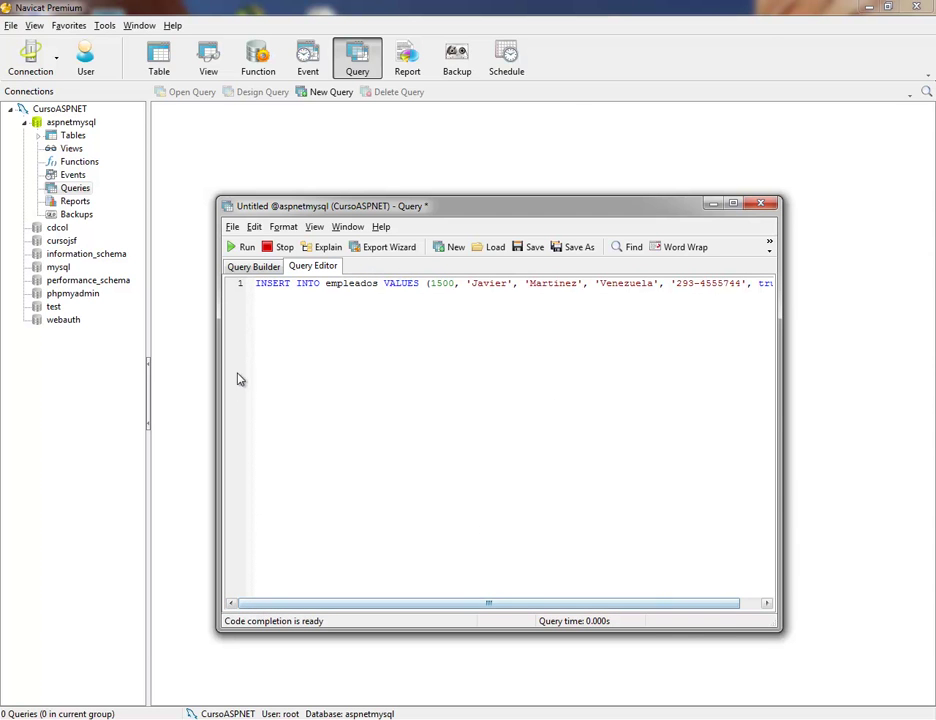
pyautogui.moveTo(256, 285); pyautogui.dragTo(800, 280)
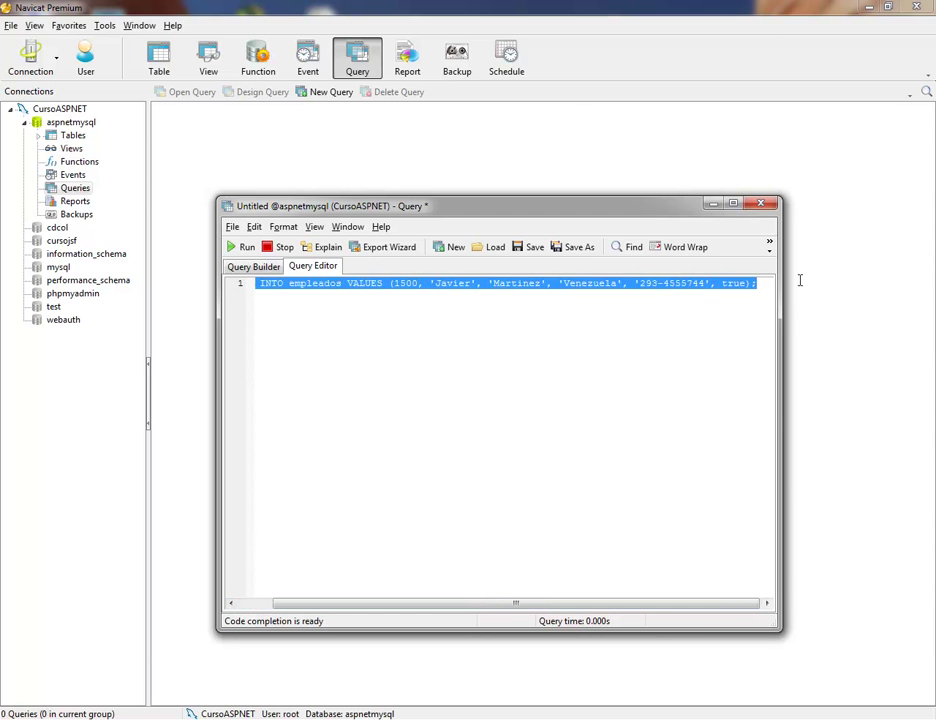
# Step: Run the INSERT statement, then copy it and cut it out of the editor
pyautogui.click(246, 248)
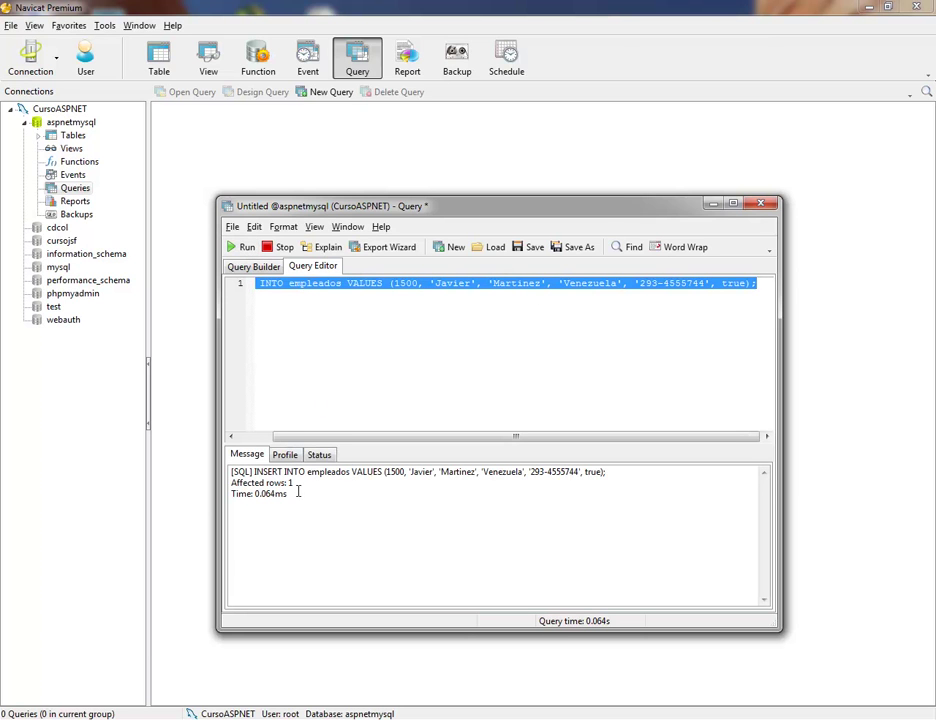
pyautogui.click(233, 437)
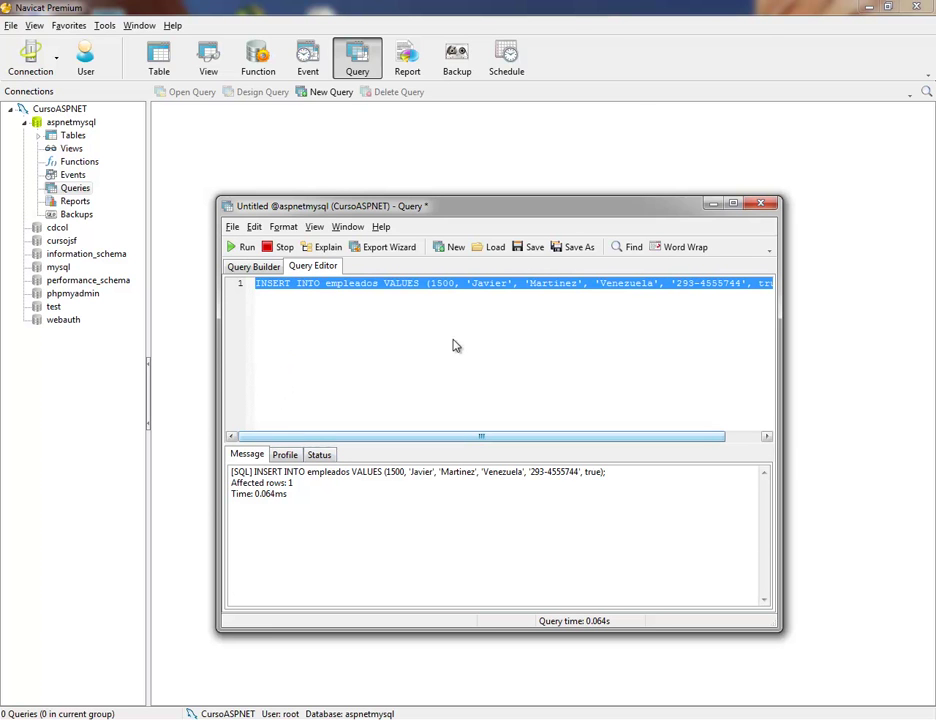
pyautogui.rightClick(393, 286)
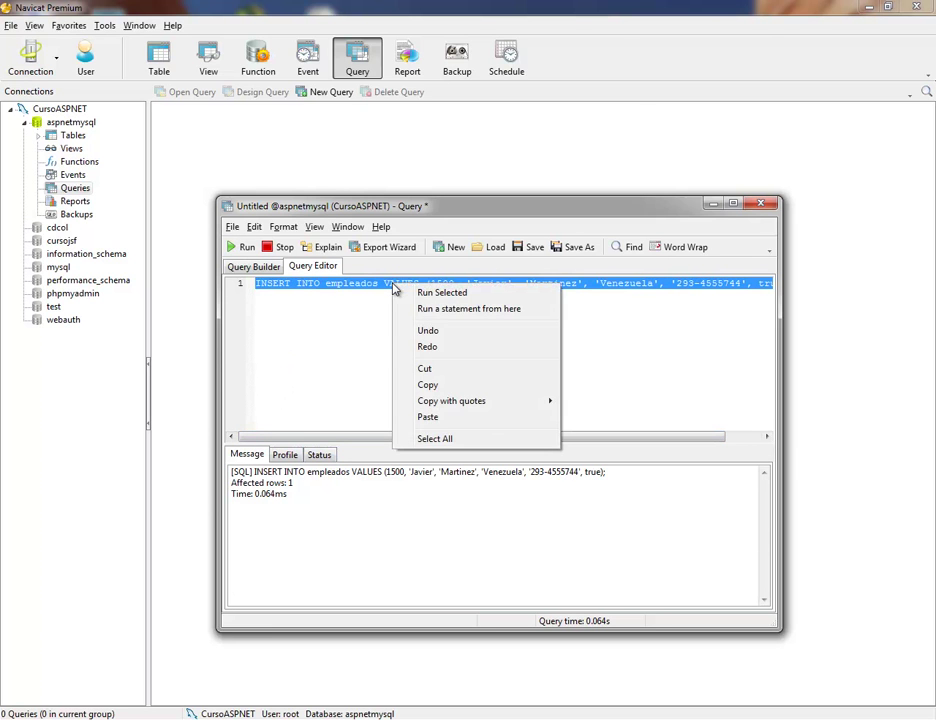
pyautogui.click(433, 385)
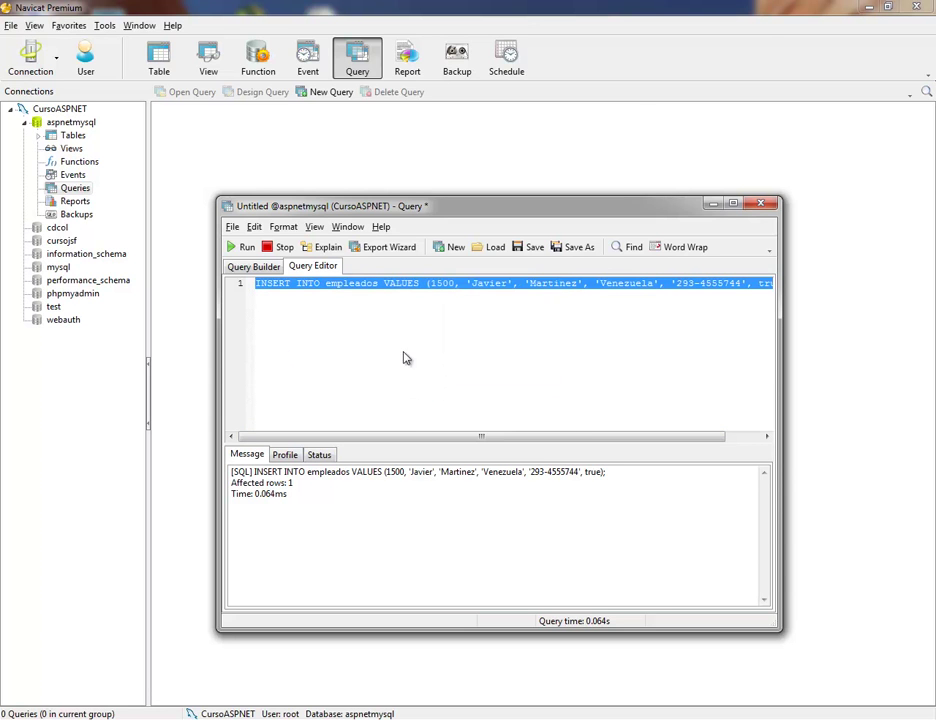
pyautogui.rightClick(372, 287)
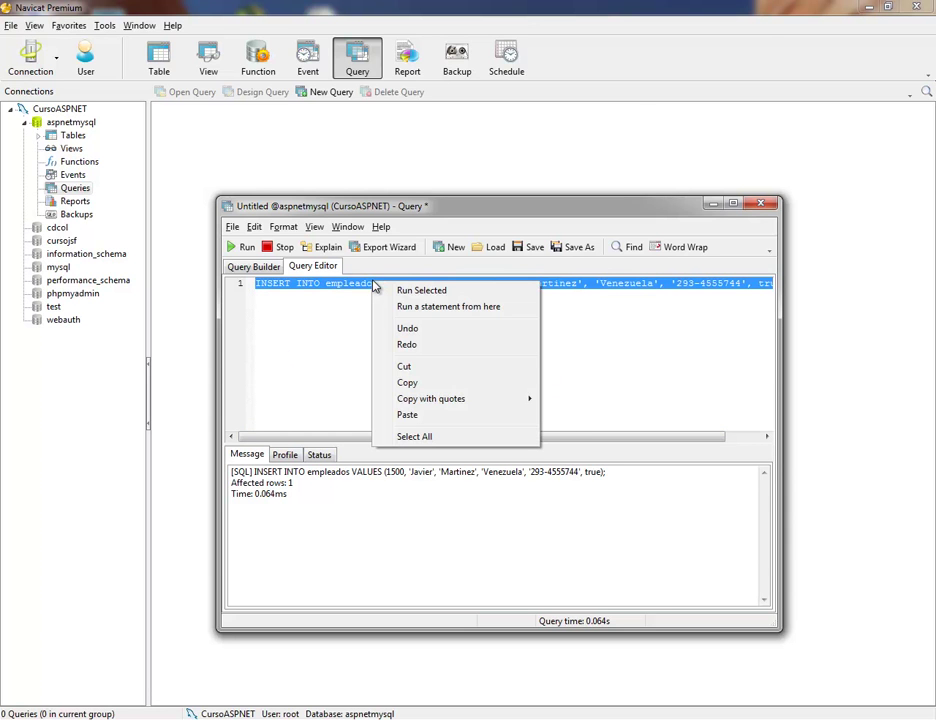
pyautogui.click(416, 374)
# Step: Run SELECT * FROM empleados; to confirm the row with code 1500 is returned
pyautogui.write('SELECT * FROM em')
pyautogui.press('BackSpace')
pyautogui.press('BackSpace')
pyautogui.write('em')
pyautogui.press('Return')
pyautogui.write(';')
pyautogui.click(243, 248)
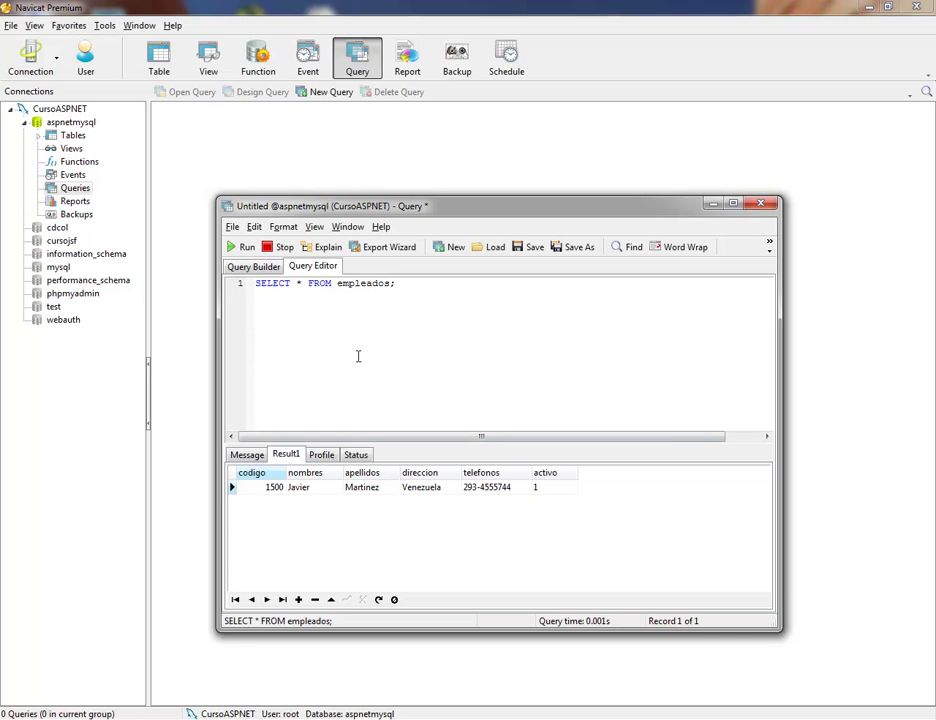
pyautogui.moveTo(408, 285); pyautogui.dragTo(218, 283)
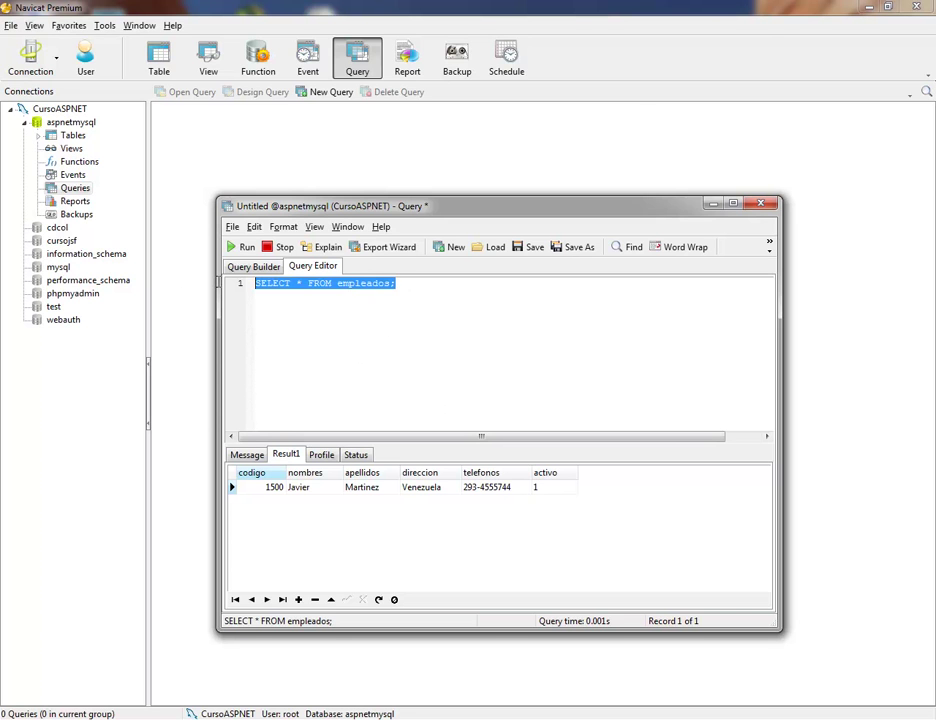
# Step: Paste back the INSERT and change it to the second employee's first and last name with activo false
pyautogui.rightClick(309, 285)
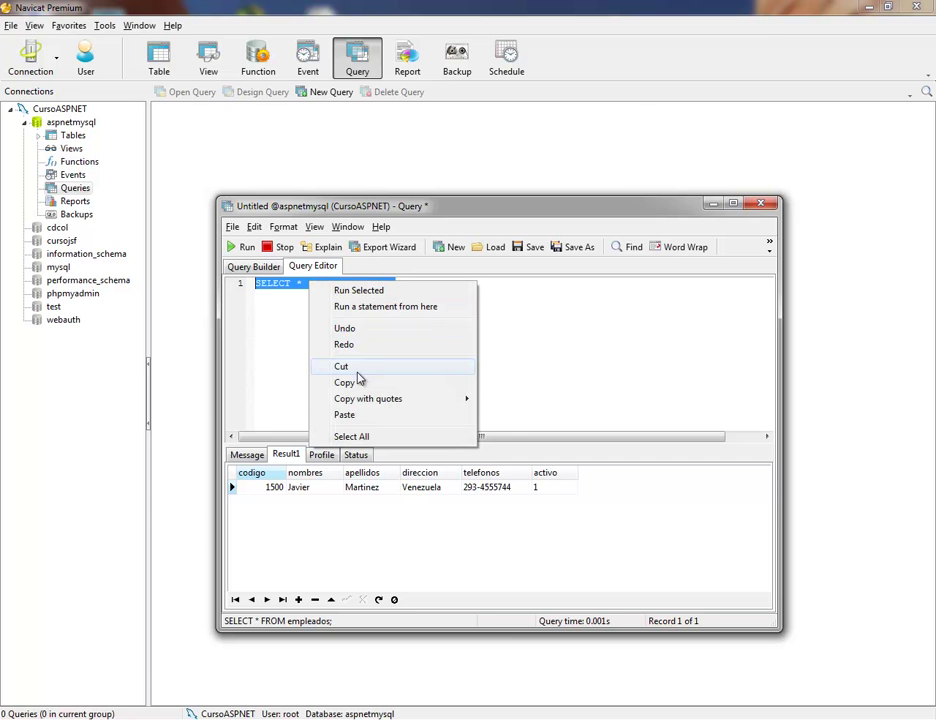
pyautogui.click(344, 414)
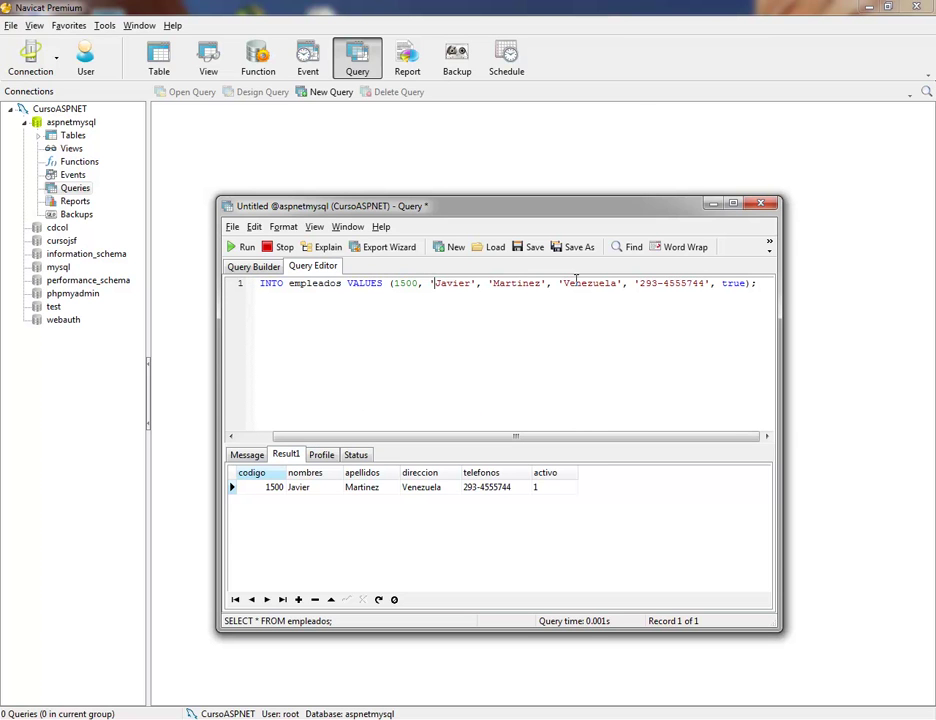
pyautogui.press('Delete')
pyautogui.press('Delete')
pyautogui.press('Delete')
pyautogui.press('Delete')
pyautogui.press('Delete')
pyautogui.press('Delete')
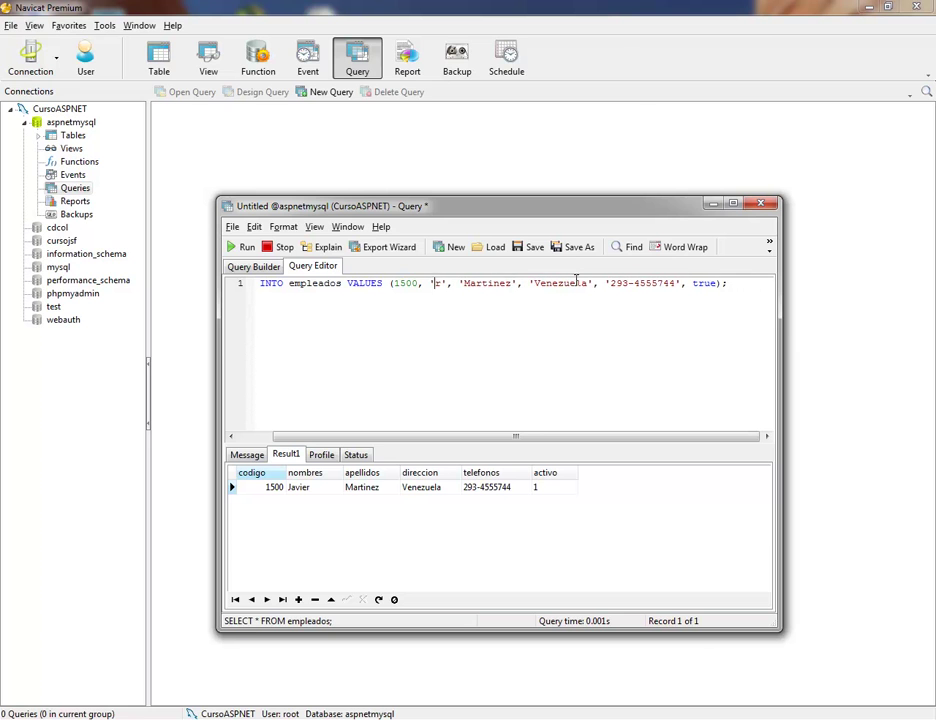
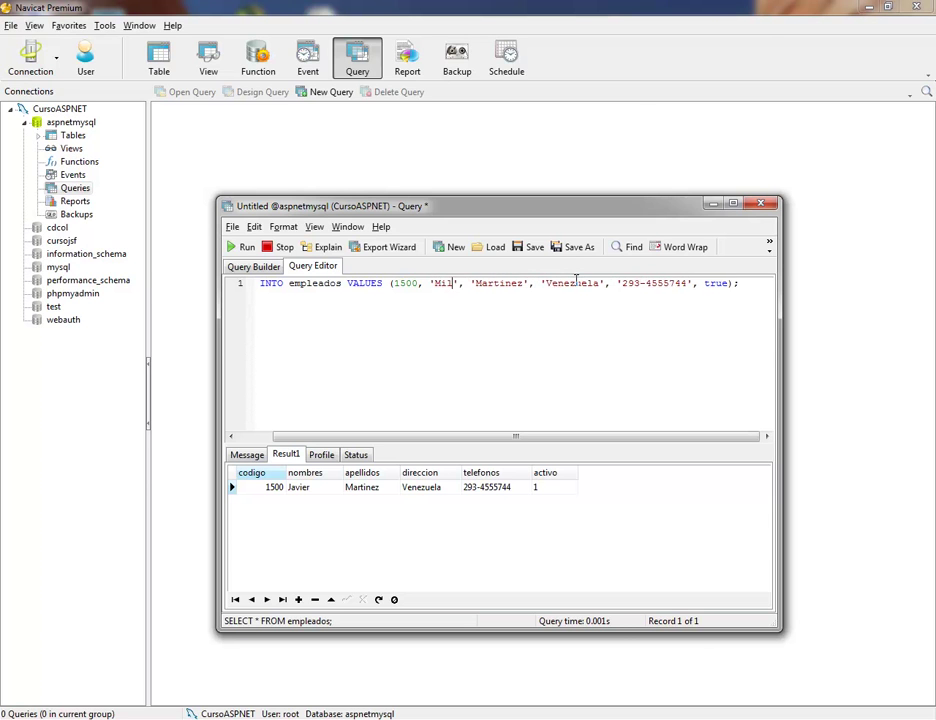
pyautogui.press('Right')
pyautogui.press('Right')
pyautogui.press('Right')
pyautogui.press('Right')
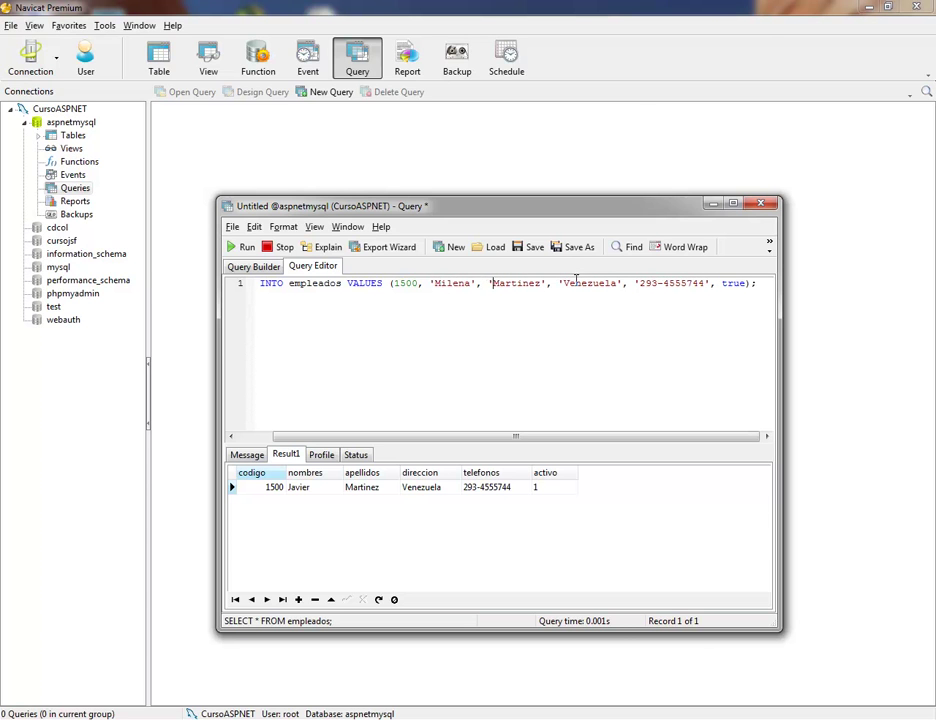
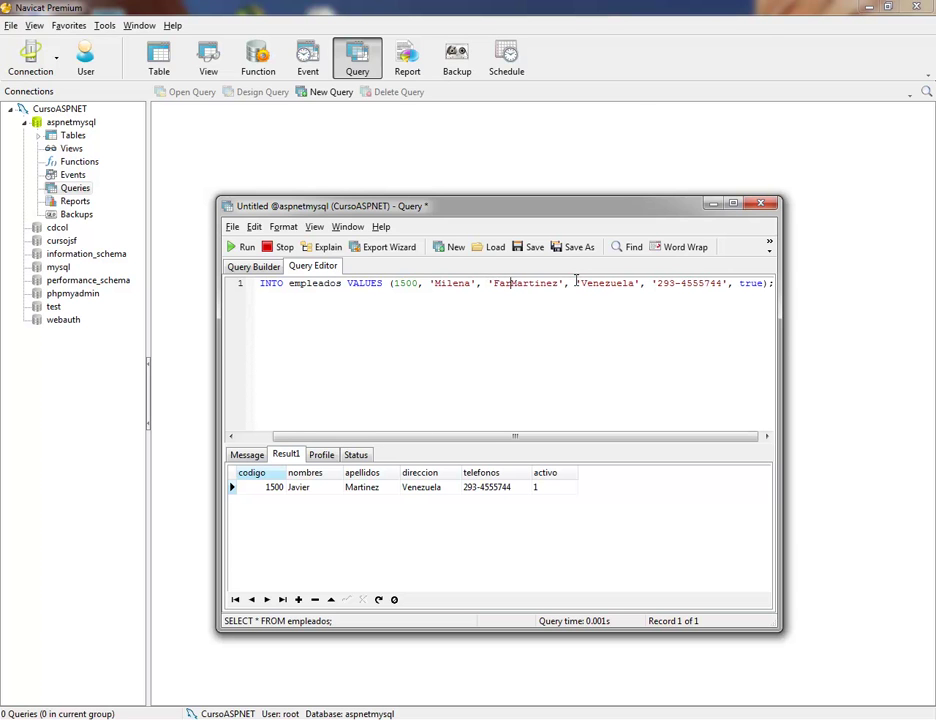
pyautogui.press('Delete')
pyautogui.press('Delete')
pyautogui.press('Delete')
pyautogui.press('Delete')
pyautogui.press('Delete')
pyautogui.press('Delete')
pyautogui.press('Delete')
pyautogui.press('Delete')
pyautogui.press('Right')
pyautogui.press('Right')
pyautogui.press('Right')
pyautogui.press('Right')
pyautogui.press('Right')
pyautogui.press('Right')
pyautogui.press('Right')
pyautogui.press('Right')
pyautogui.press('Right')
pyautogui.press('Right')
pyautogui.press('Right')
pyautogui.press('Right')
pyautogui.press('Right')
pyautogui.press('Right')
pyautogui.press('Right')
pyautogui.press('Right')
pyautogui.press('Right')
pyautogui.press('Right')
pyautogui.press('Right')
pyautogui.press('Right')
pyautogui.press('Right')
pyautogui.press('Right')
pyautogui.press('Right')
pyautogui.press('Right')
pyautogui.press('Right')
pyautogui.press('Right')
pyautogui.press('Right')
pyautogui.press('Right')
pyautogui.press('Right')
pyautogui.press('Right')
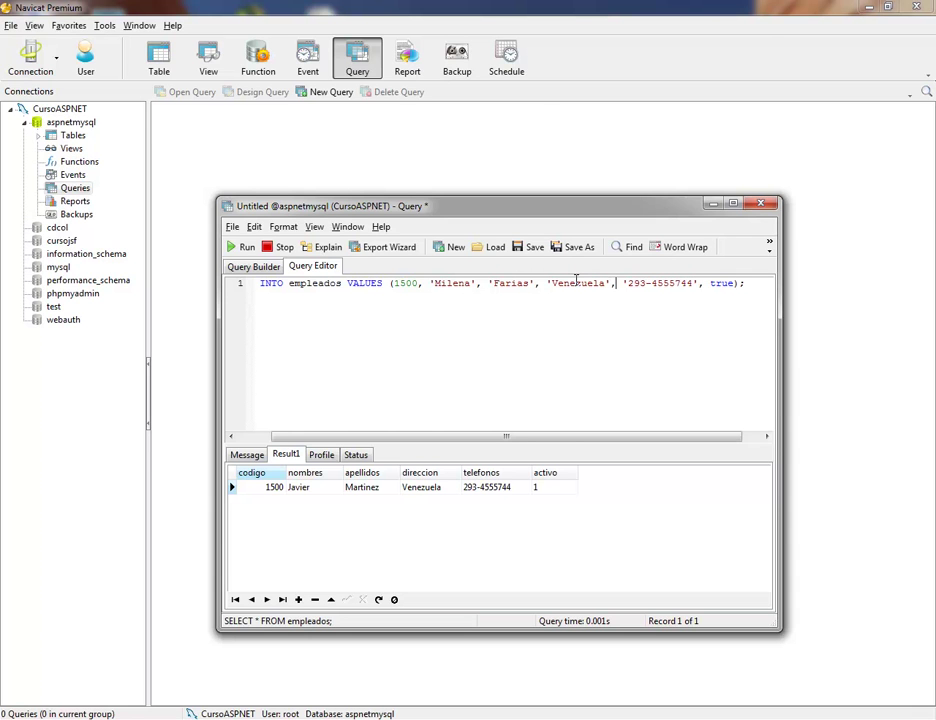
pyautogui.press('Delete')
pyautogui.press('Delete')
pyautogui.press('Delete')
pyautogui.press('Delete')
pyautogui.write('false')
pyautogui.press('End')
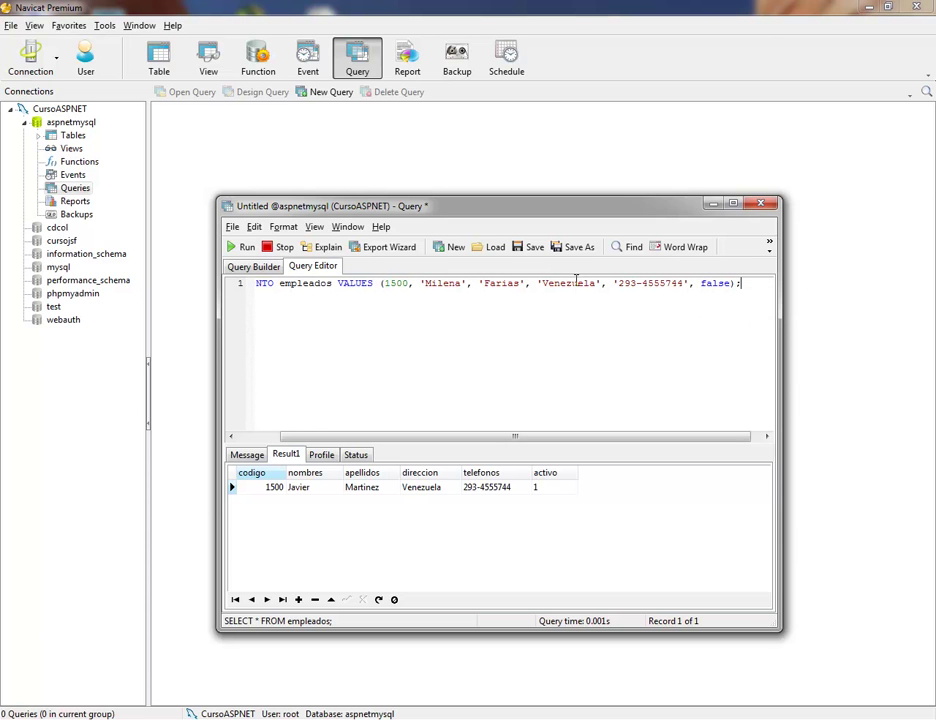
pyautogui.hotkey('shift', 'Left')
pyautogui.hotkey('shift', 'Left')
pyautogui.hotkey('shift', 'Left')
pyautogui.hotkey('shift', 'Left')
pyautogui.hotkey('shift', 'Left')
pyautogui.hotkey('shift', 'Left')
pyautogui.hotkey('shift', 'Left')
pyautogui.hotkey('shift', 'Left')
pyautogui.hotkey('shift', 'Left')
pyautogui.hotkey('shift', 'Left')
pyautogui.hotkey('shift', 'Left')
pyautogui.hotkey('shift', 'Left')
pyautogui.hotkey('shift', 'Left')
pyautogui.hotkey('shift', 'Left')
pyautogui.hotkey('shift', 'Left')
pyautogui.hotkey('shift', 'Left')
pyautogui.hotkey('shift', 'Left')
pyautogui.hotkey('shift', 'Left')
pyautogui.hotkey('shift', 'Left')
pyautogui.hotkey('shift', 'Left')
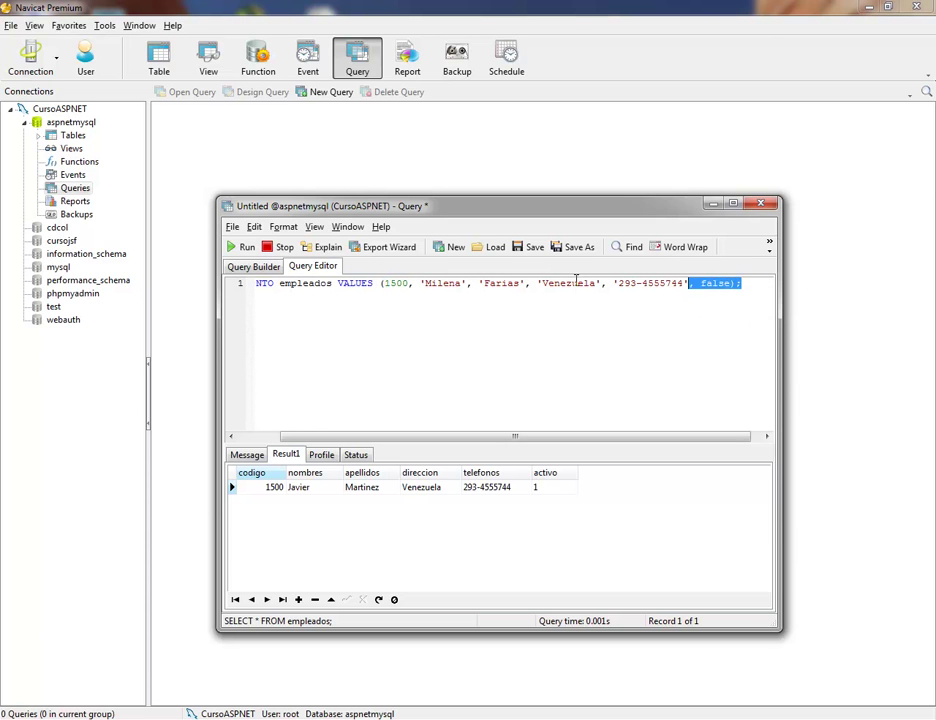
pyautogui.hotkey('shift', 'Left')
pyautogui.hotkey('shift', 'Left')
pyautogui.hotkey('shift', 'Left')
pyautogui.hotkey('shift', 'Left')
pyautogui.hotkey('shift', 'Left')
pyautogui.hotkey('shift', 'Left')
pyautogui.hotkey('shift', 'Left')
pyautogui.hotkey('shift', 'Left')
pyautogui.hotkey('shift', 'Left')
pyautogui.hotkey('shift', 'Left')
pyautogui.hotkey('shift', 'Left')
pyautogui.hotkey('shift', 'Left')
pyautogui.hotkey('shift', 'Left')
pyautogui.hotkey('shift', 'Left')
pyautogui.hotkey('shift', 'Left')
pyautogui.hotkey('shift', 'Left')
pyautogui.hotkey('shift', 'Left')
pyautogui.hotkey('shift', 'Left')
pyautogui.hotkey('shift', 'Left')
pyautogui.hotkey('shift', 'Left')
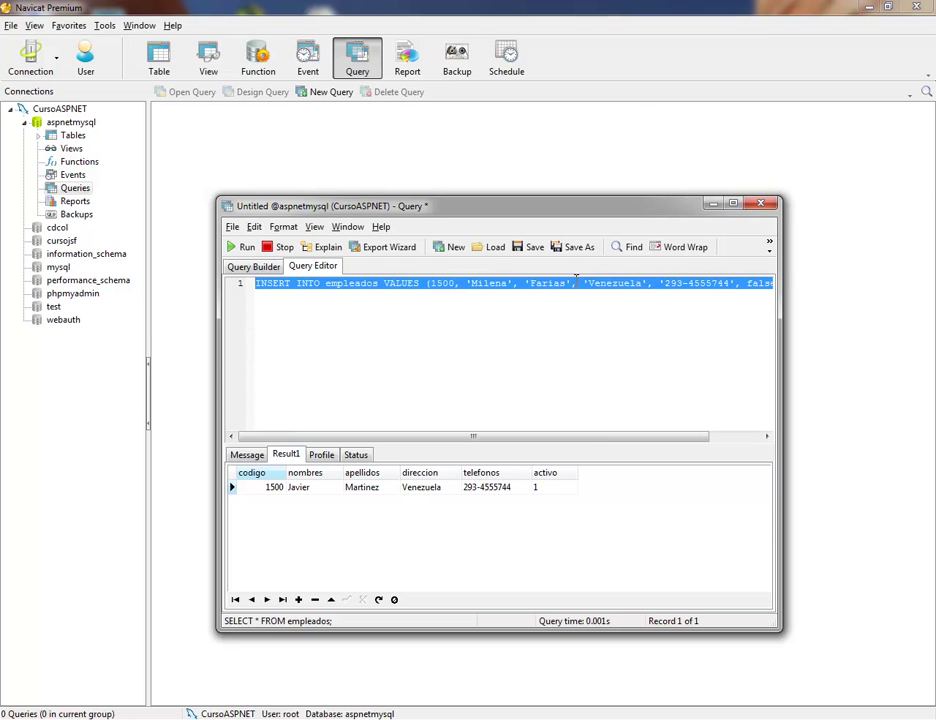
# Step: Change the employee code to 1501 and run the INSERT to add the row
pyautogui.click(450, 289)
pyautogui.press('Delete')
pyautogui.write('1')
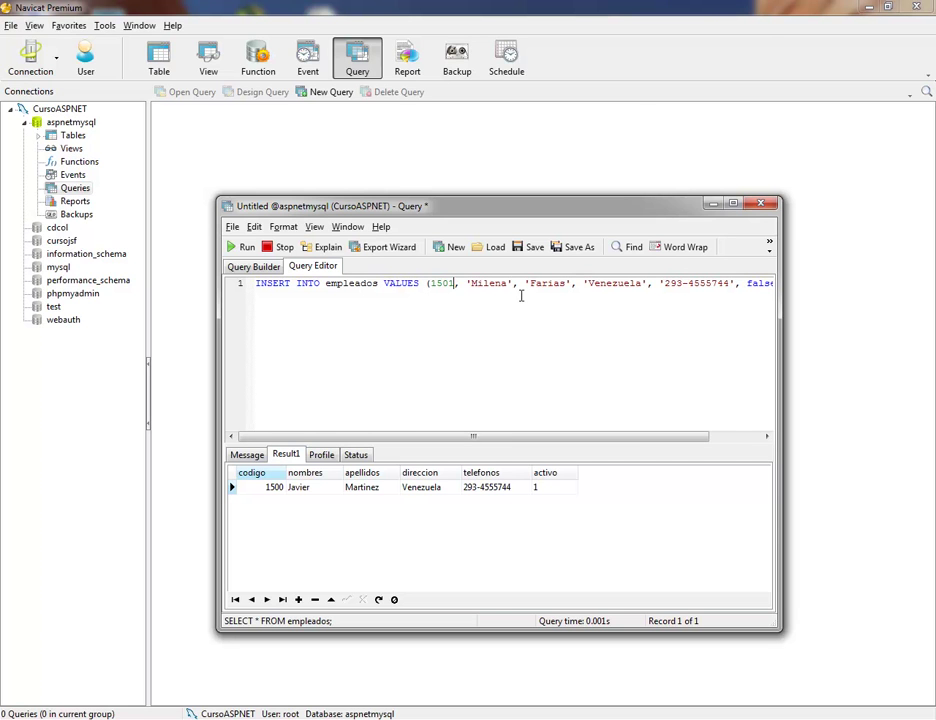
pyautogui.tripleClick(258, 287)
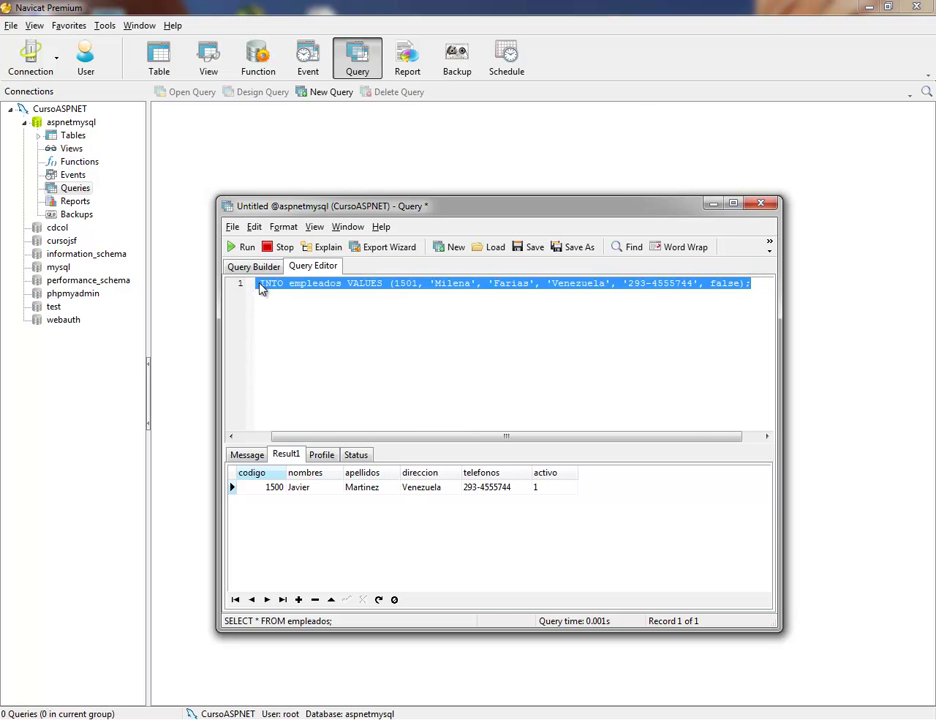
pyautogui.click(231, 436)
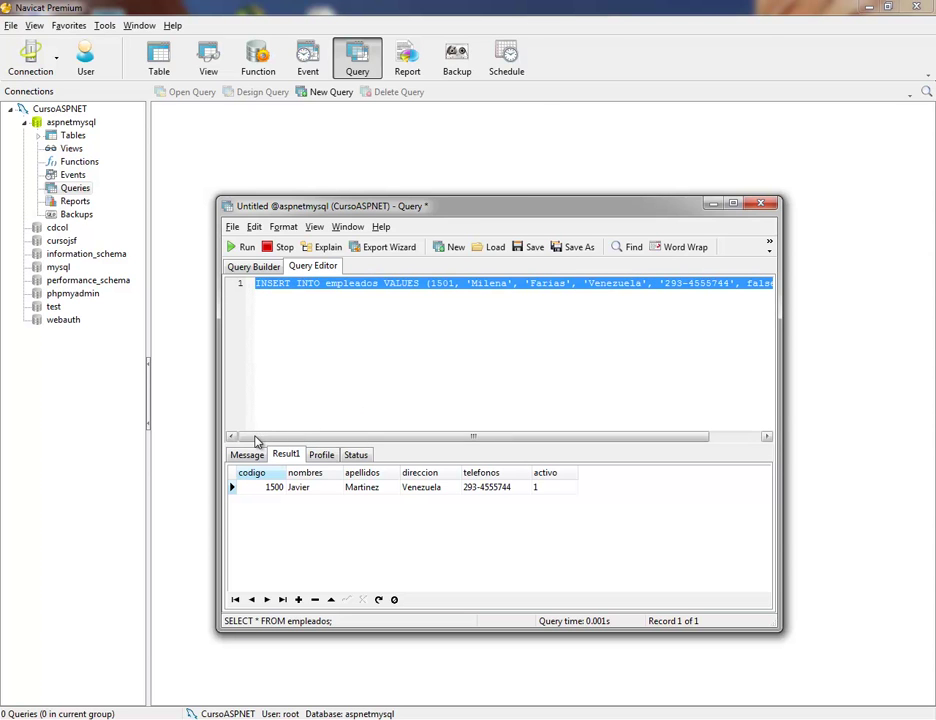
pyautogui.click(245, 247)
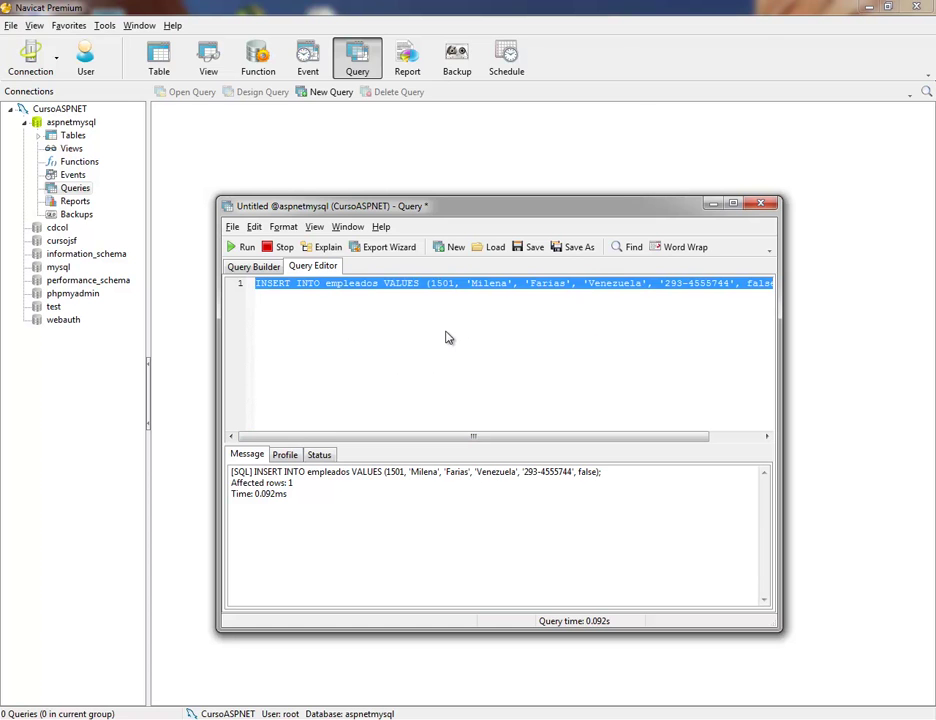
# Step: Run SELECT * FROM empleados to list rows 1500 and 1501, then close the untitled query
pyautogui.press('Delete')
pyautogui.write('SE')
pyautogui.press('Escape')
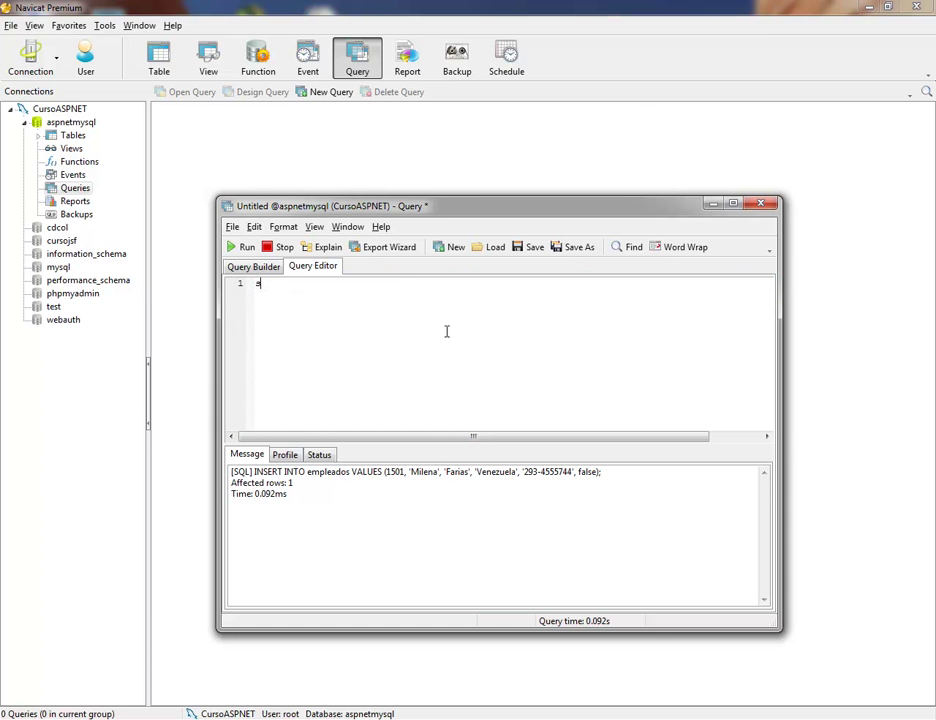
pyautogui.write('LECT * FROM emplea')
pyautogui.press('Return')
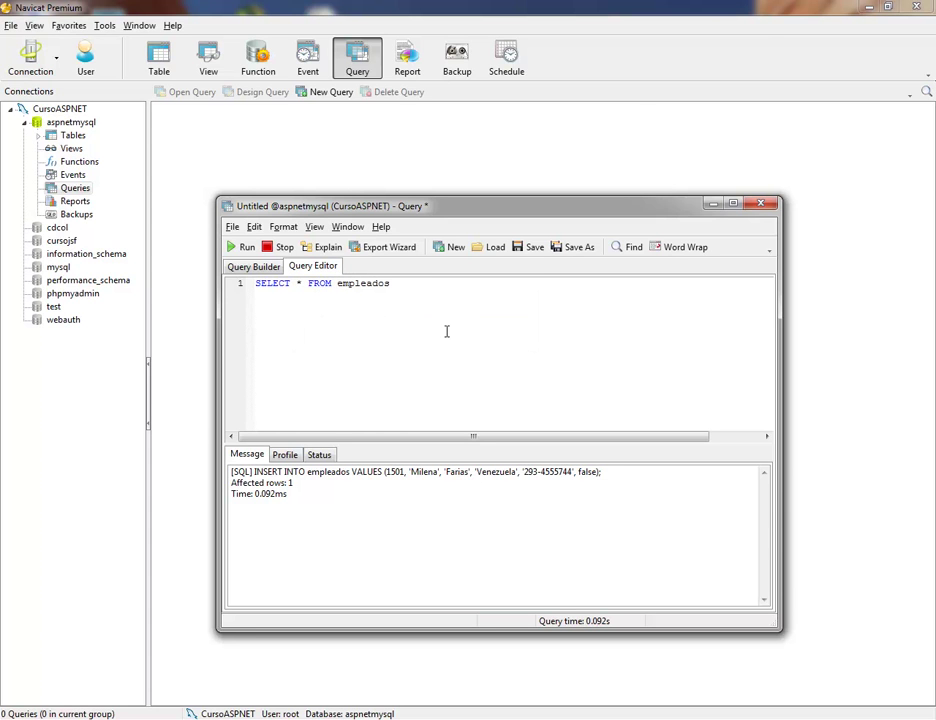
pyautogui.hotkey('ctrl', 'shift', 'Left')
pyautogui.hotkey('ctrl', 'shift', 'Left')
pyautogui.hotkey('ctrl', 'shift', 'Left')
pyautogui.hotkey('ctrl', 'shift', 'Left')
pyautogui.click(245, 248)
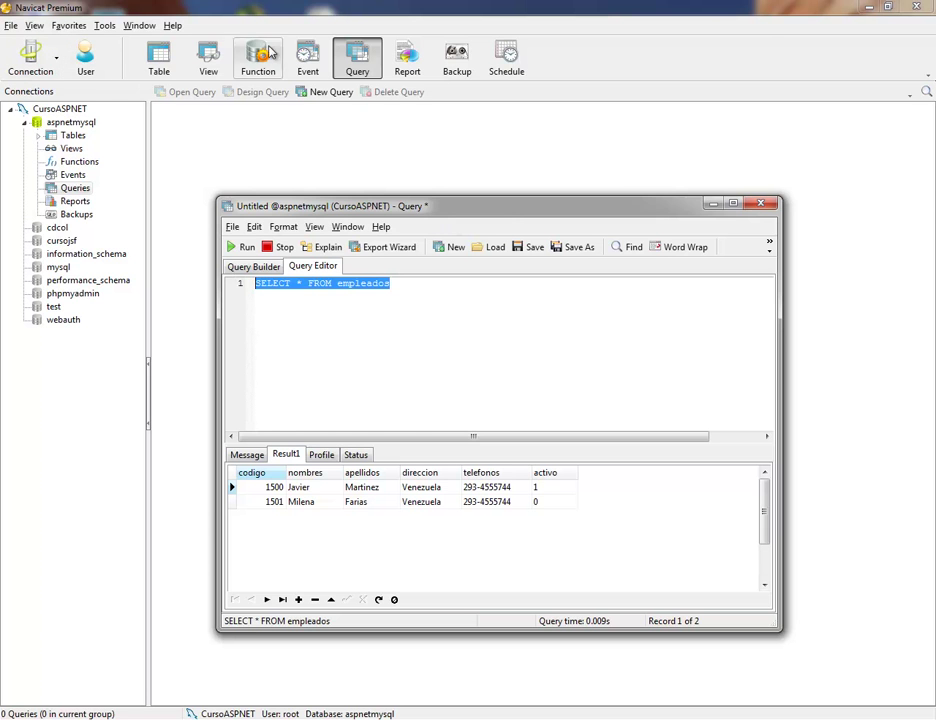
pyautogui.click(764, 207)
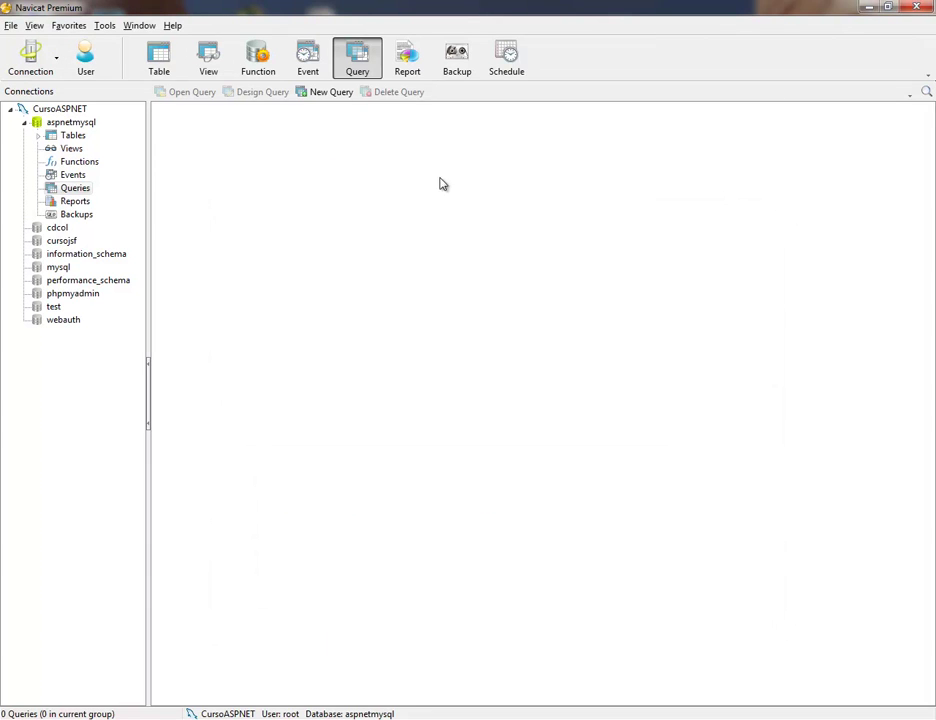
# Step: In the empleados table design, make codigo Auto Increment, save, and close the designer
pyautogui.click(74, 138)
pyautogui.rightClick(76, 139)
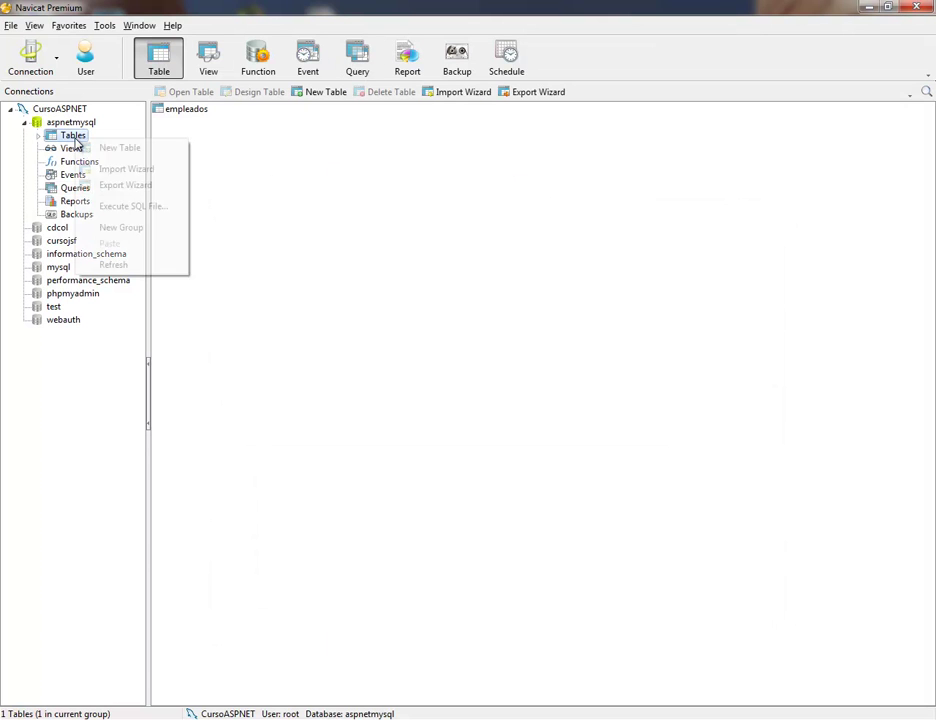
pyautogui.click(196, 112)
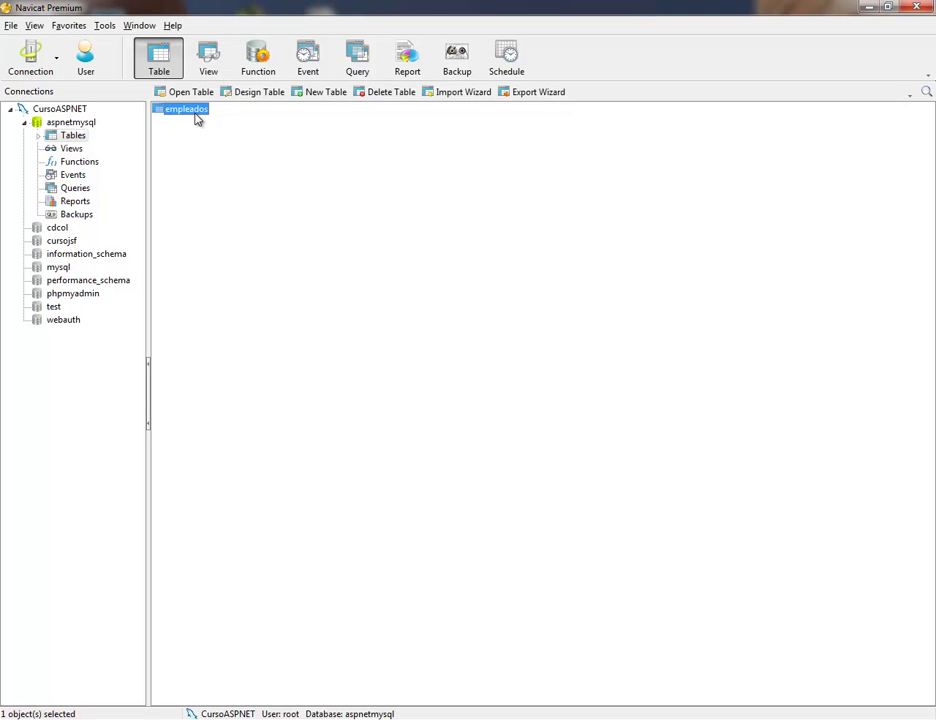
pyautogui.rightClick(197, 118)
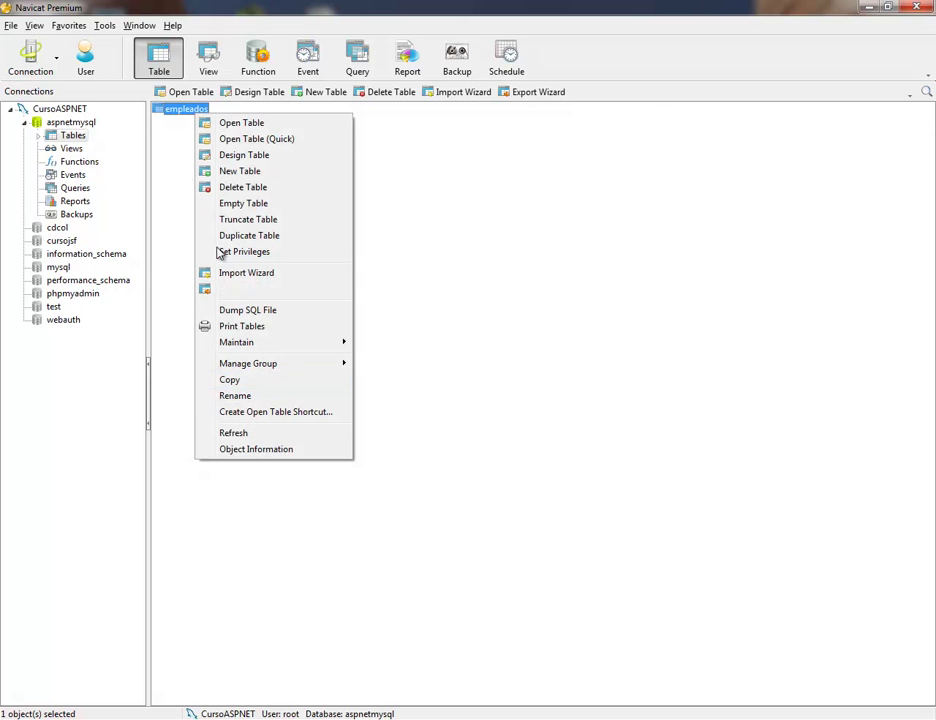
pyautogui.click(248, 155)
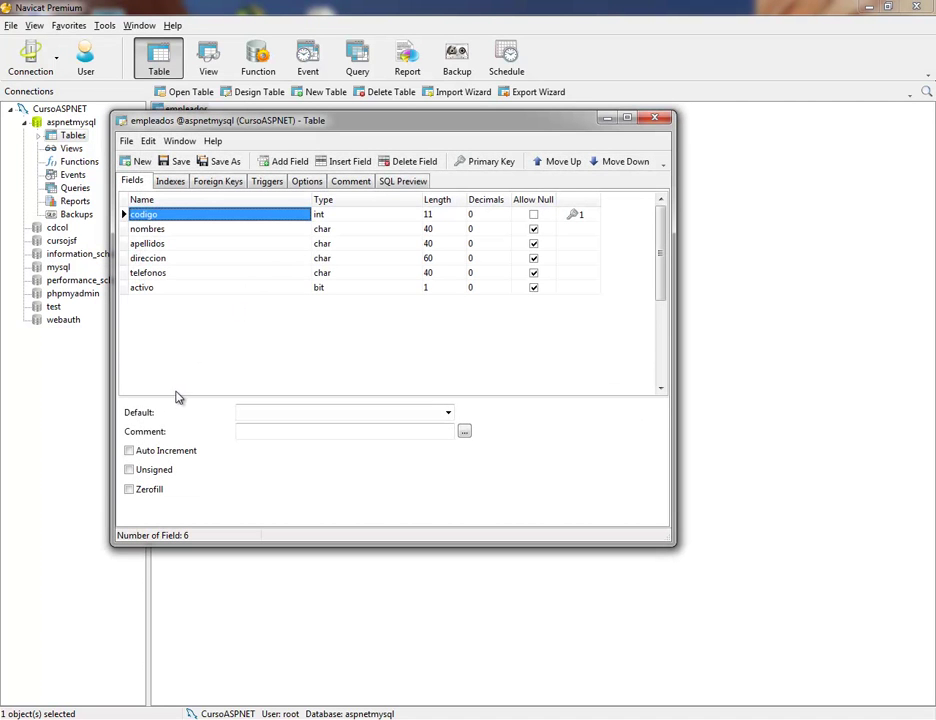
pyautogui.click(128, 451)
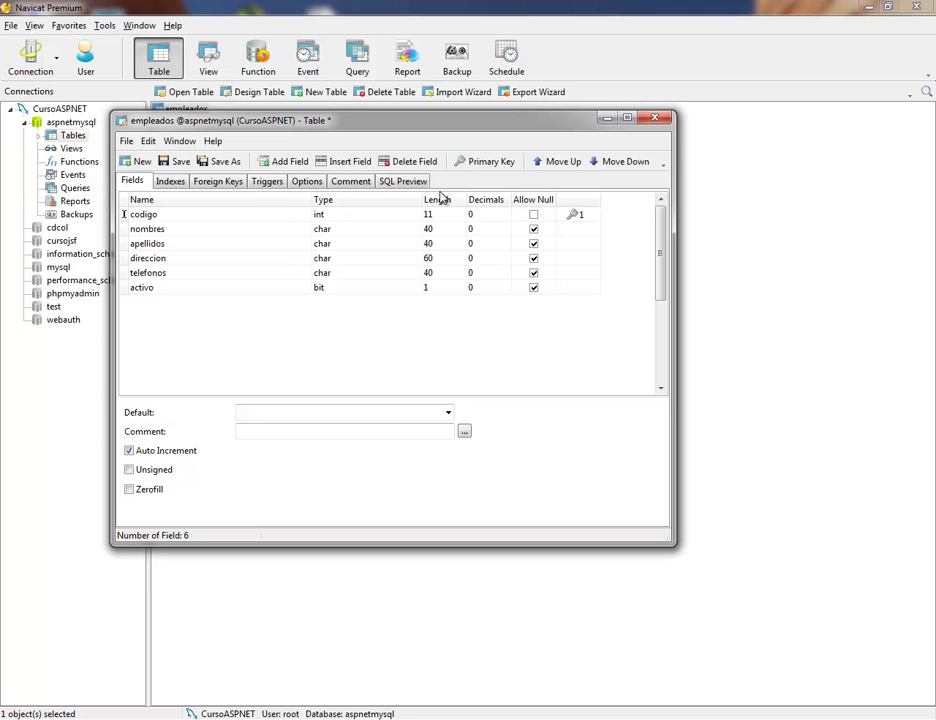
pyautogui.click(178, 162)
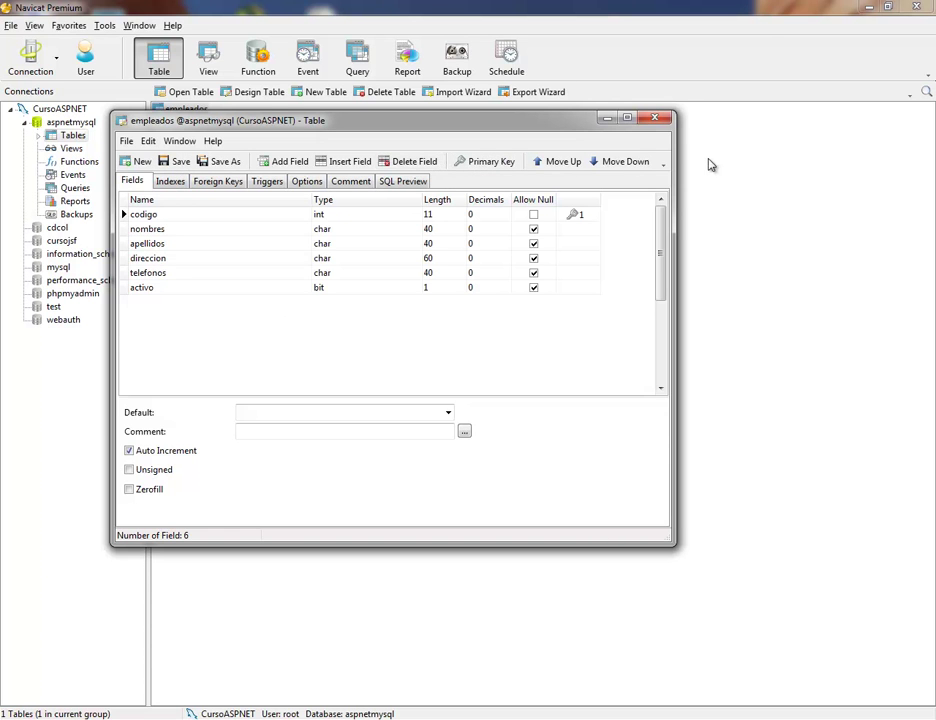
pyautogui.click(654, 120)
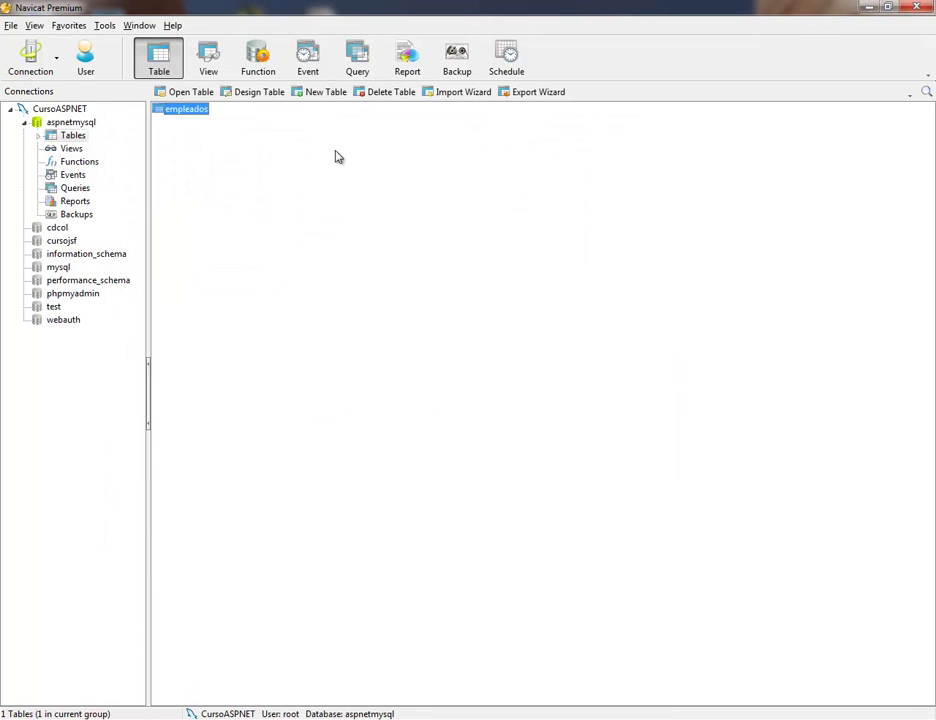
pyautogui.doubleClick(186, 108)
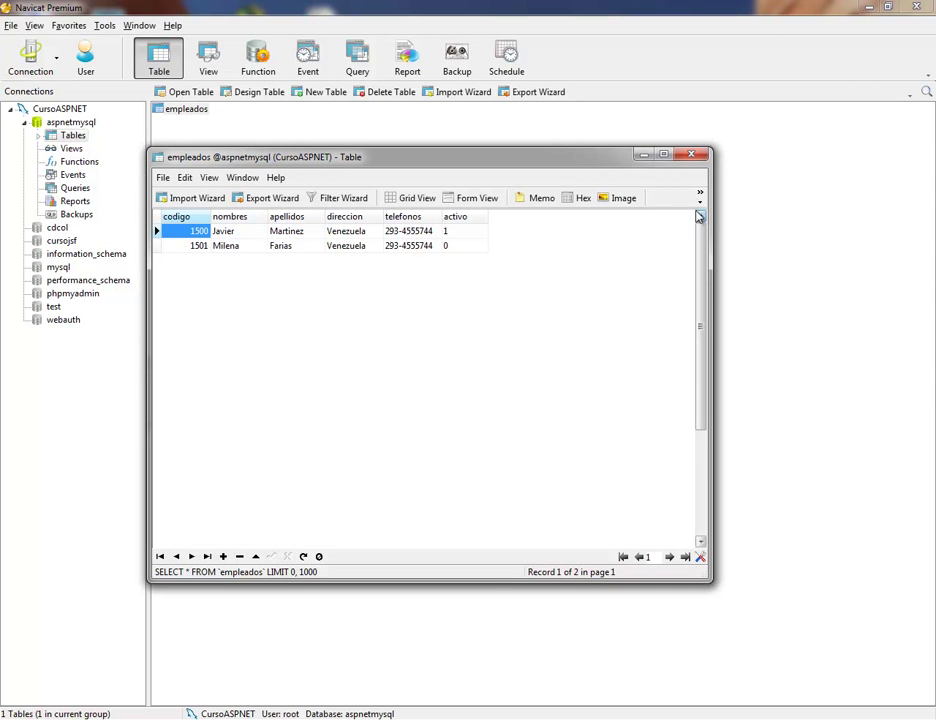
pyautogui.click(696, 159)
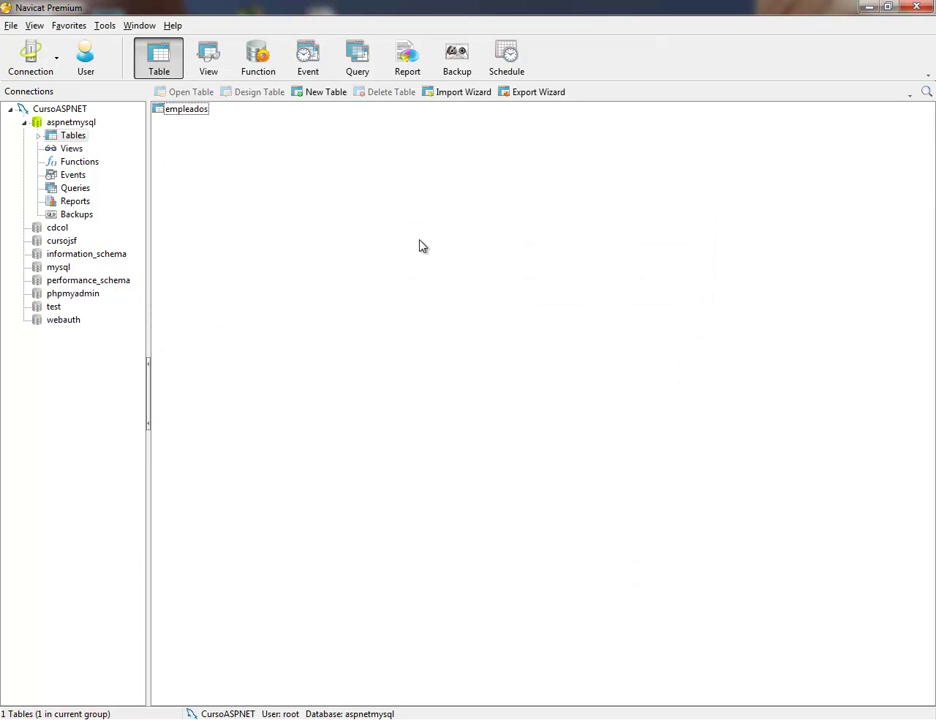